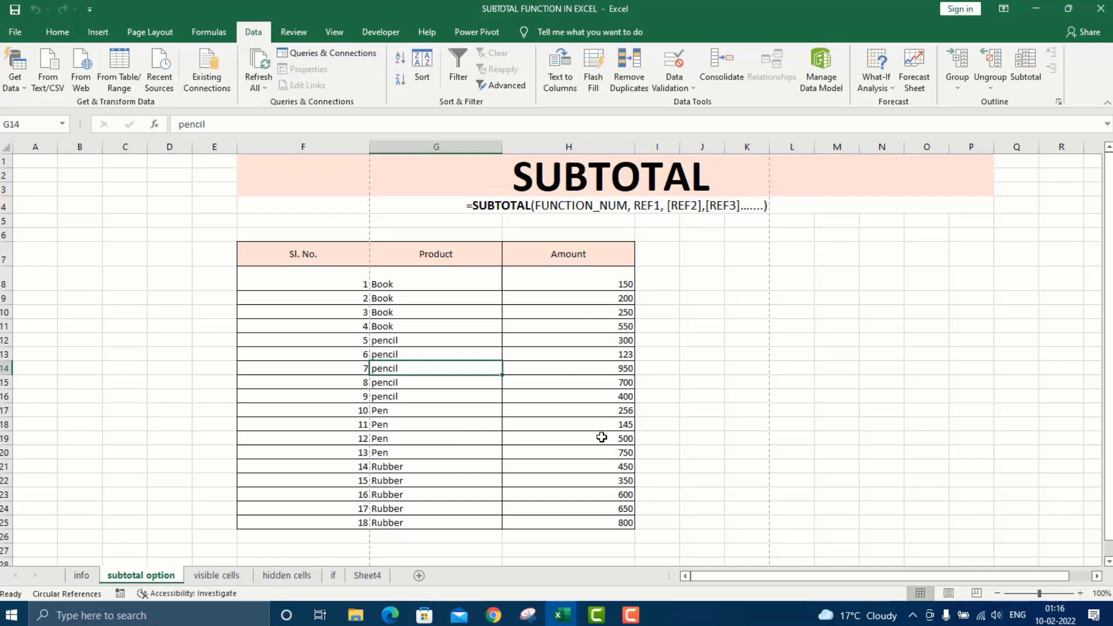
# In H26, begin a SUBTOTAL formula with function number 9 (SUM): =SUBTOTAL(9,.
pyautogui.click(559, 537)
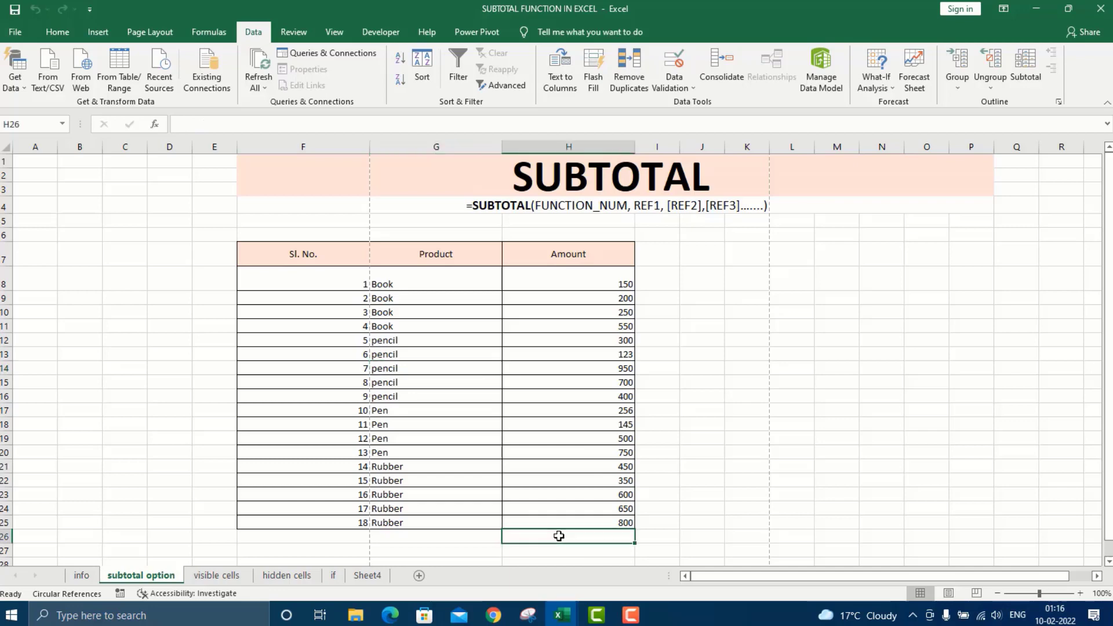
pyautogui.write('=')
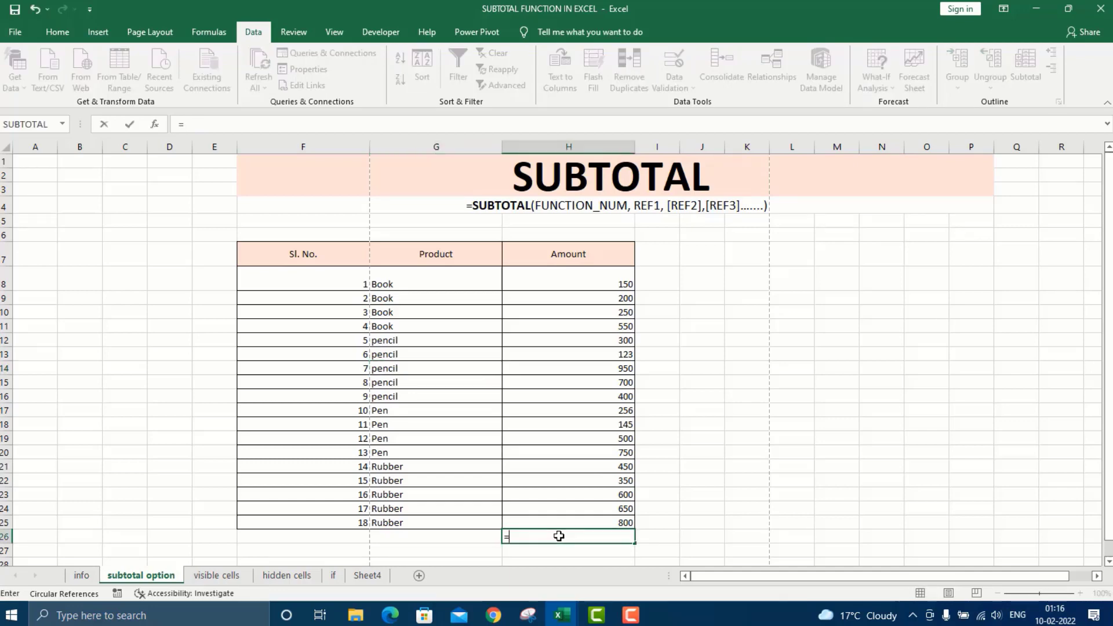
pyautogui.write('subt')
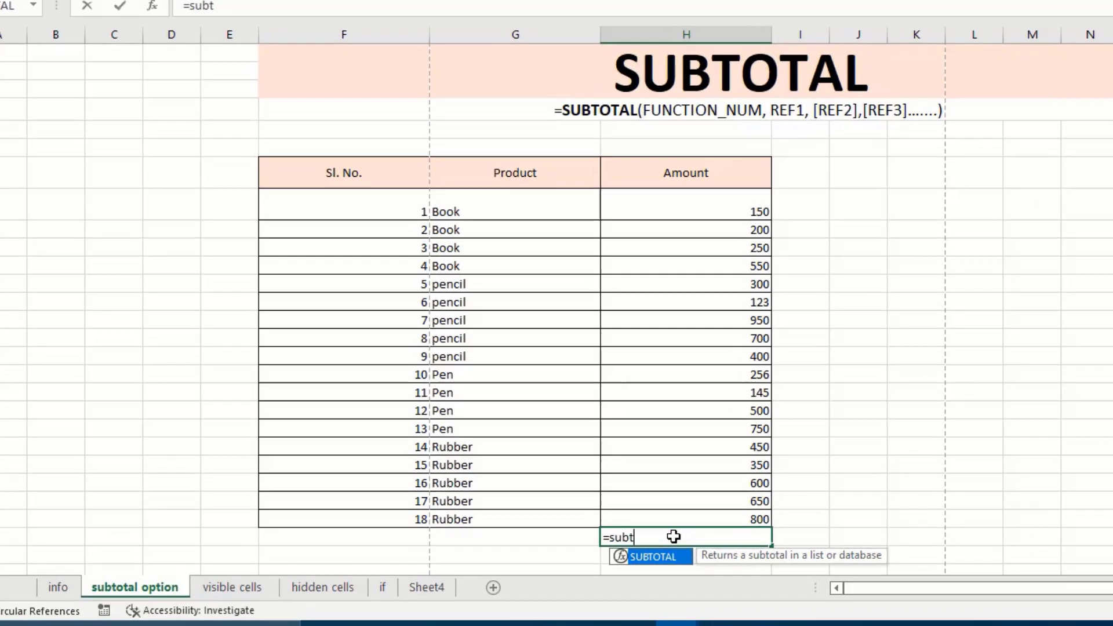
pyautogui.press('Tab')
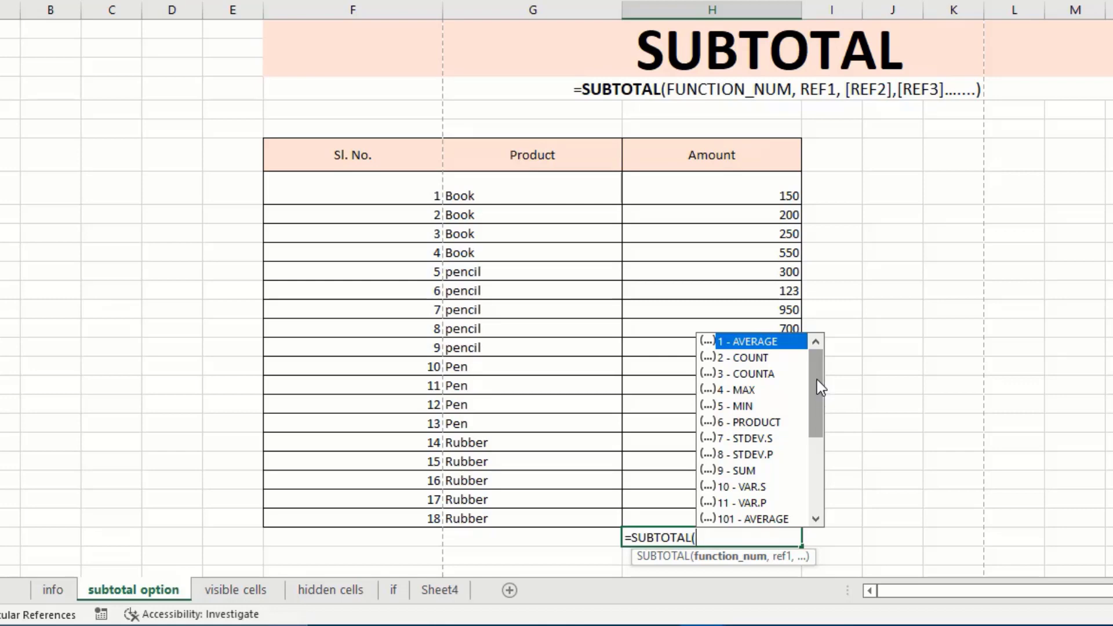
pyautogui.press('Down')
pyautogui.press('Down')
pyautogui.press('Down')
pyautogui.press('Down')
pyautogui.press('Down')
pyautogui.press('Down')
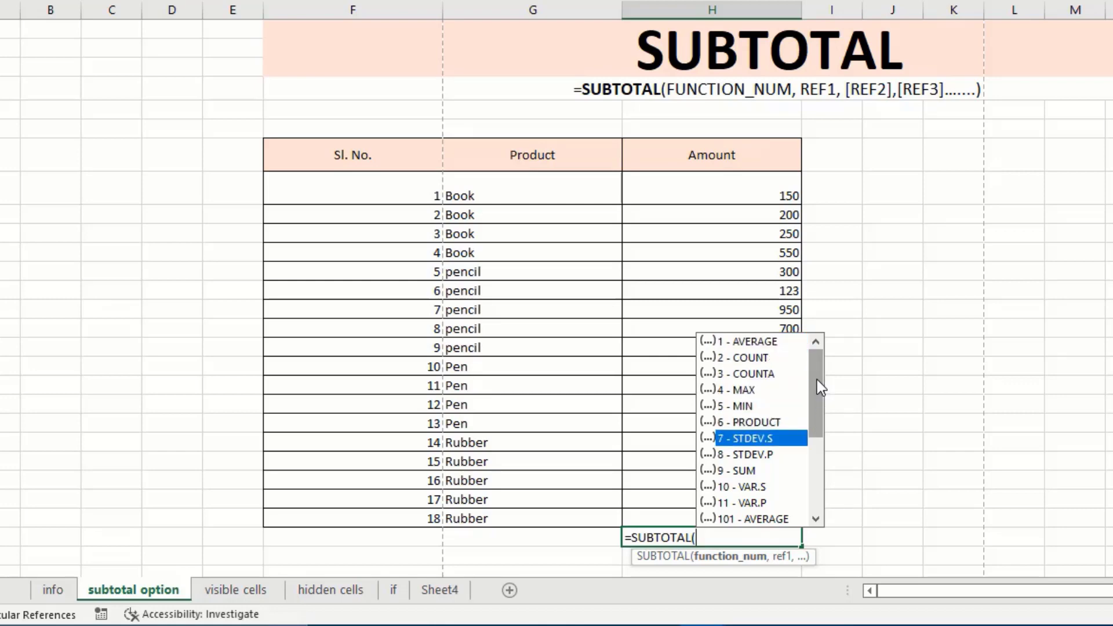
pyautogui.press('Up')
pyautogui.press('Up')
pyautogui.press('Up')
pyautogui.press('Up')
pyautogui.press('Up')
pyautogui.press('Up')
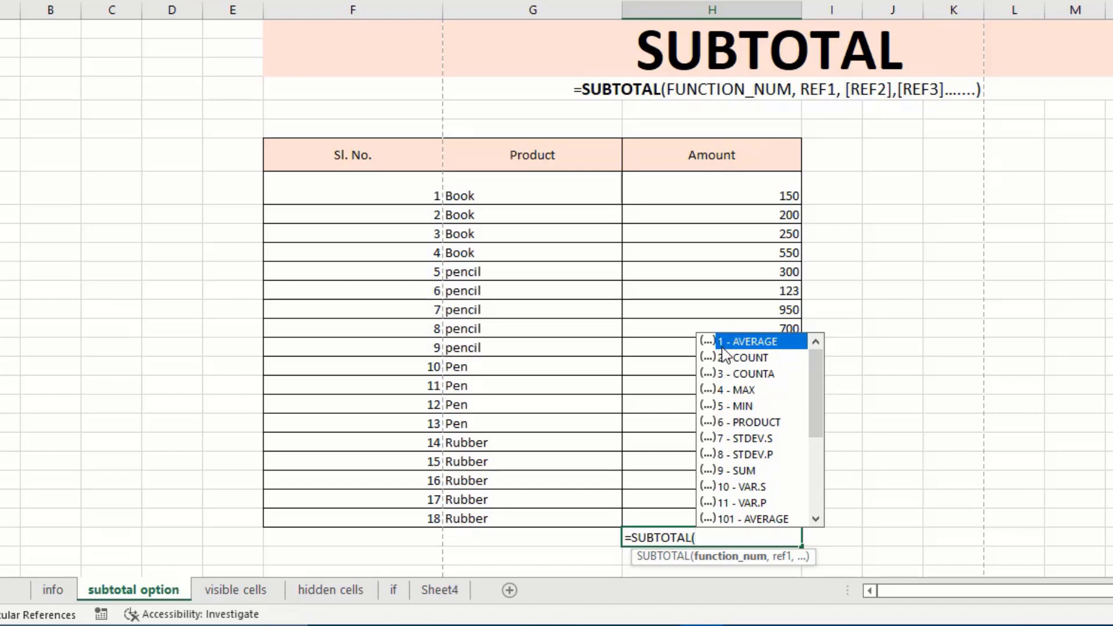
pyautogui.press('Down')
pyautogui.press('Down')
pyautogui.press('Down')
pyautogui.press('Down')
pyautogui.press('Down')
pyautogui.press('Down')
pyautogui.press('Down')
pyautogui.press('Down')
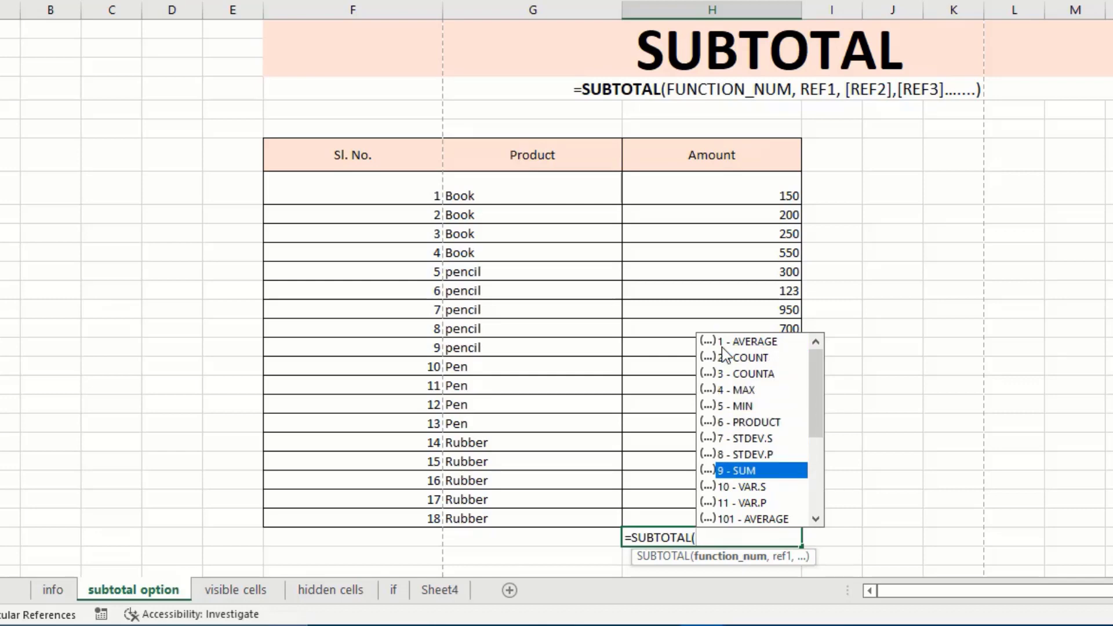
pyautogui.doubleClick(763, 471)
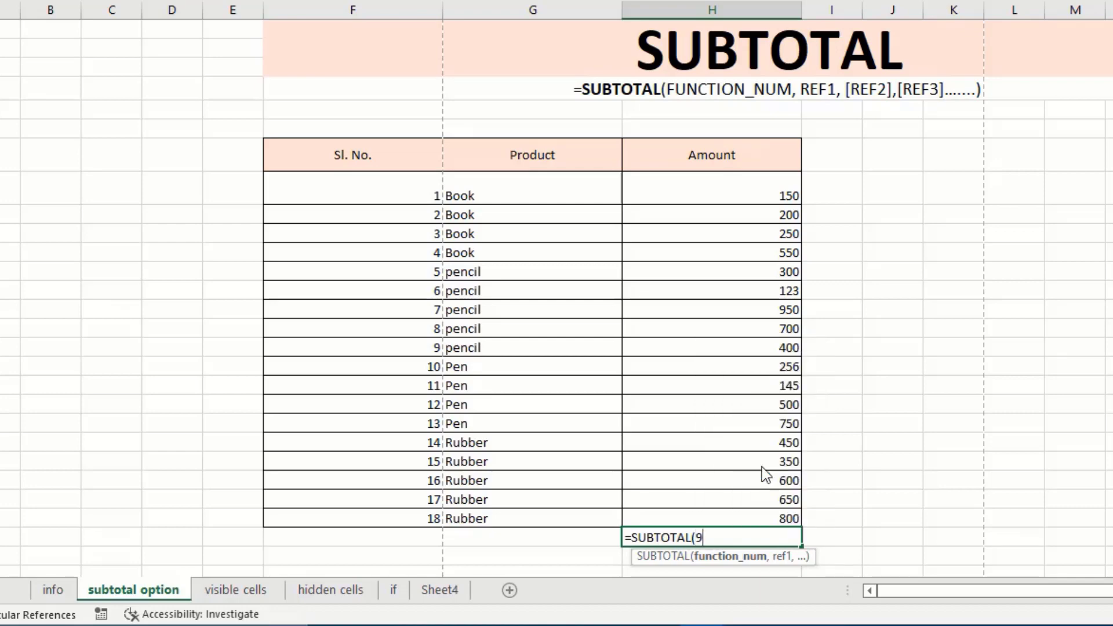
# Complete the formula as =SUBTOTAL(9,H8:H25) so H26 shows the Amount total 8124.
pyautogui.write(',')
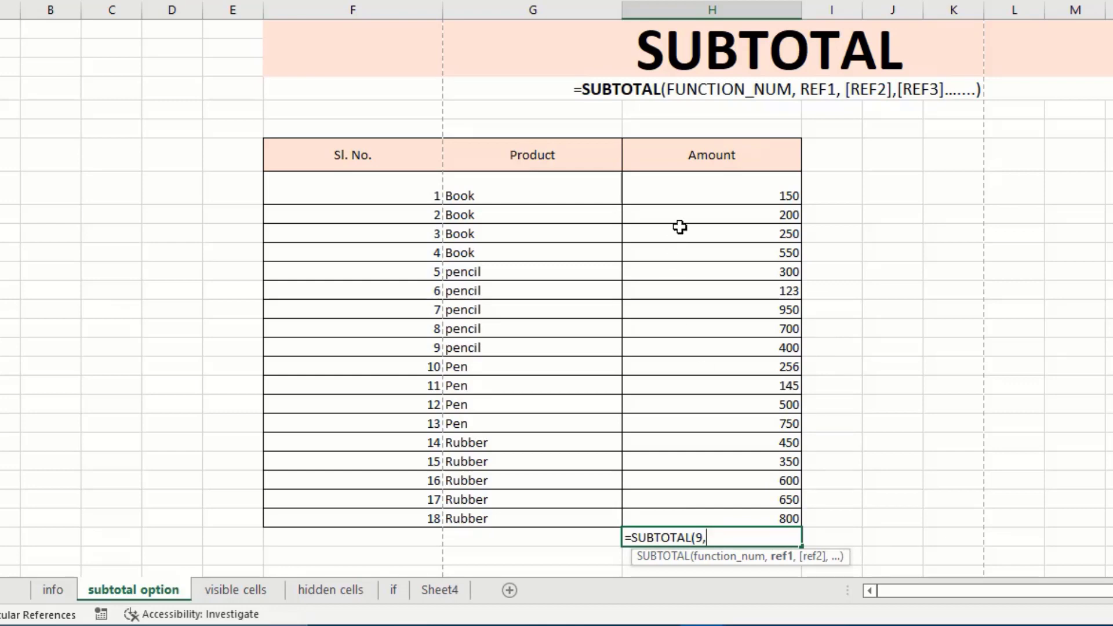
pyautogui.click(716, 186)
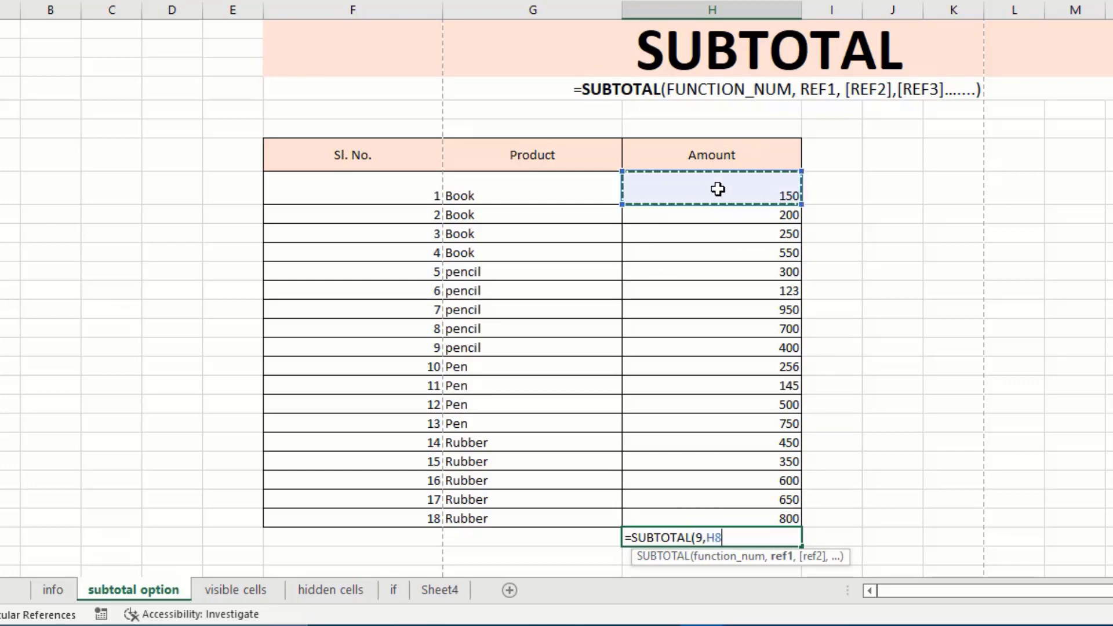
pyautogui.hotkey('ctrl', 'shift', 'Down')
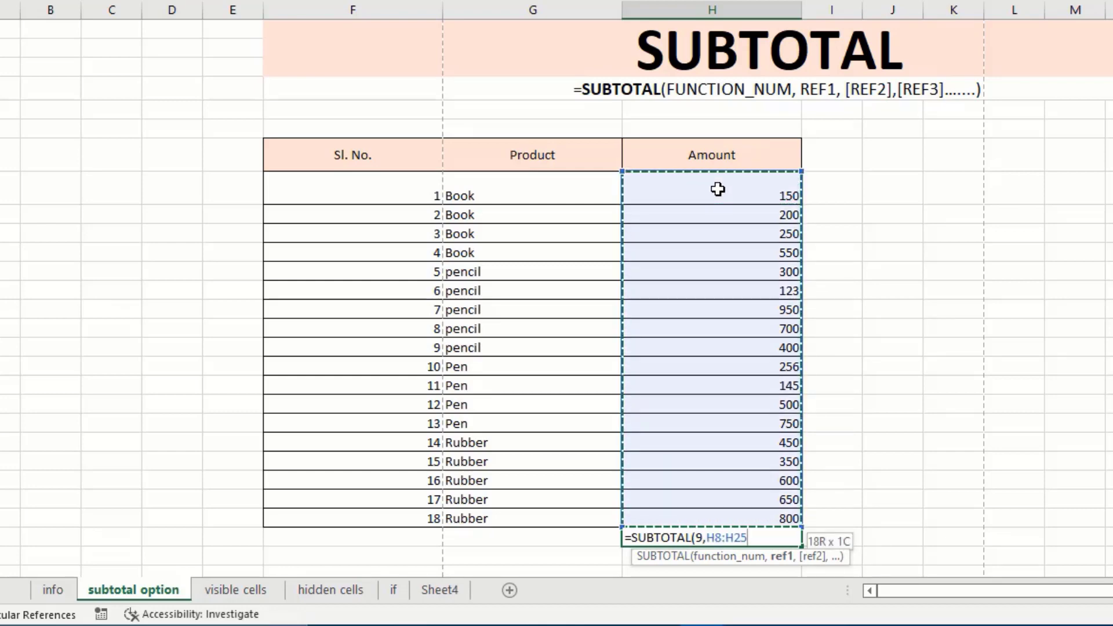
pyautogui.write(')')
pyautogui.press('Return')
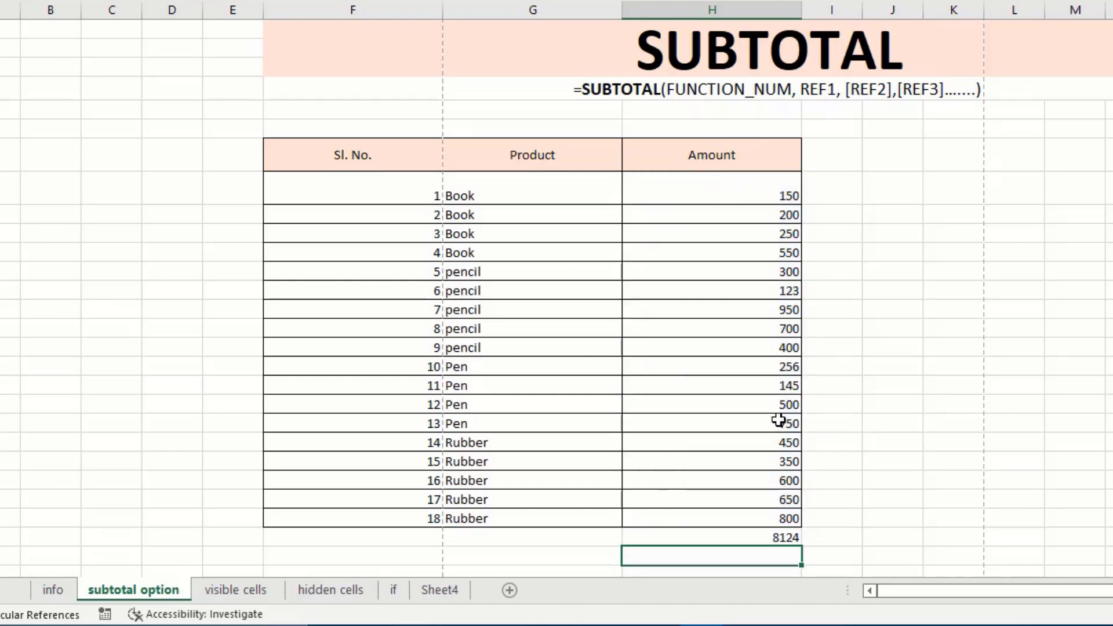
pyautogui.click(699, 537)
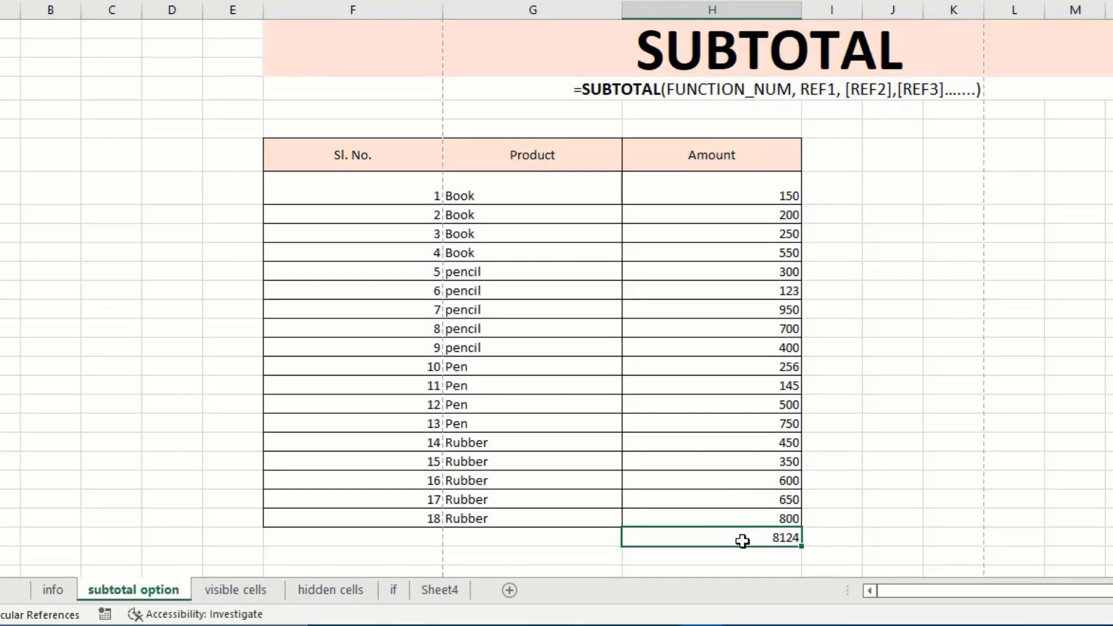
pyautogui.click(721, 182)
pyautogui.hotkey('ctrl', 'shift', 'Down')
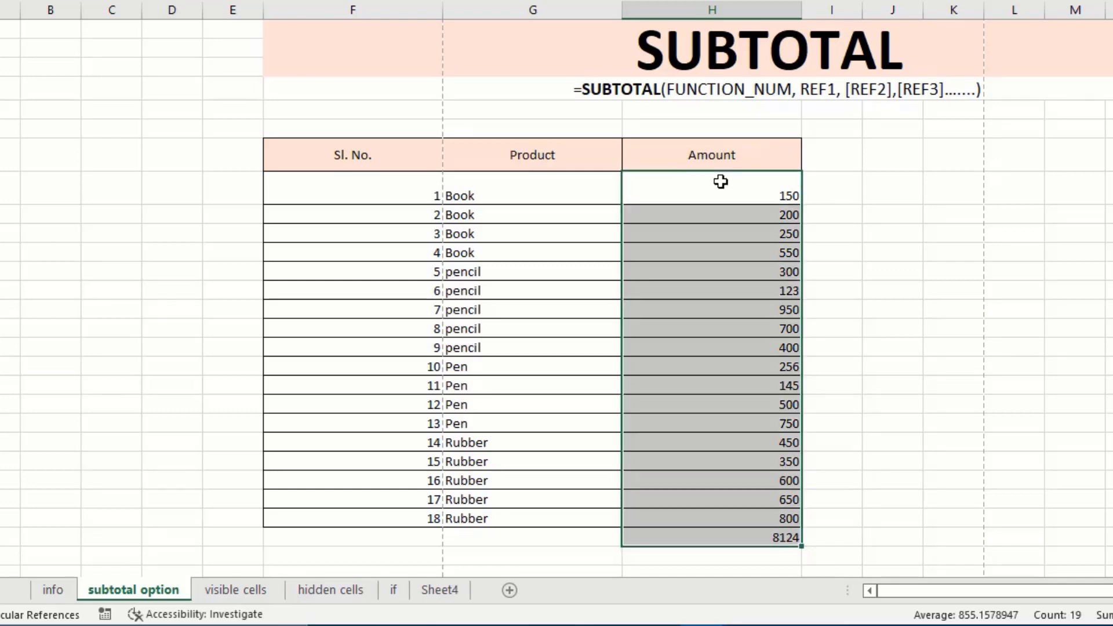
pyautogui.hotkey('shift', 'Up')
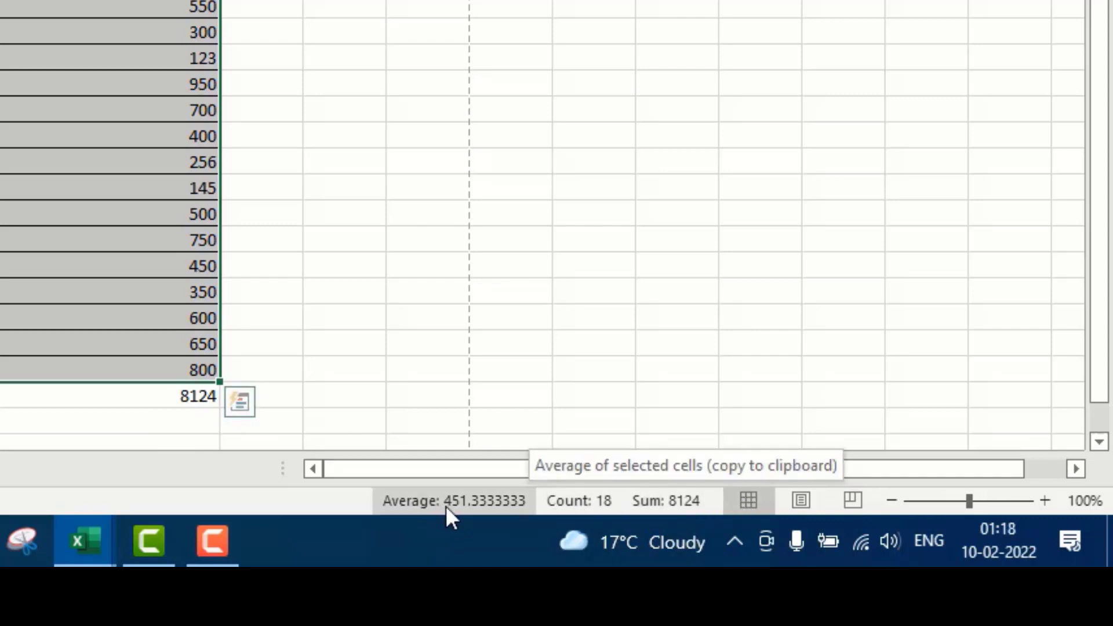
pyautogui.click(299, 378)
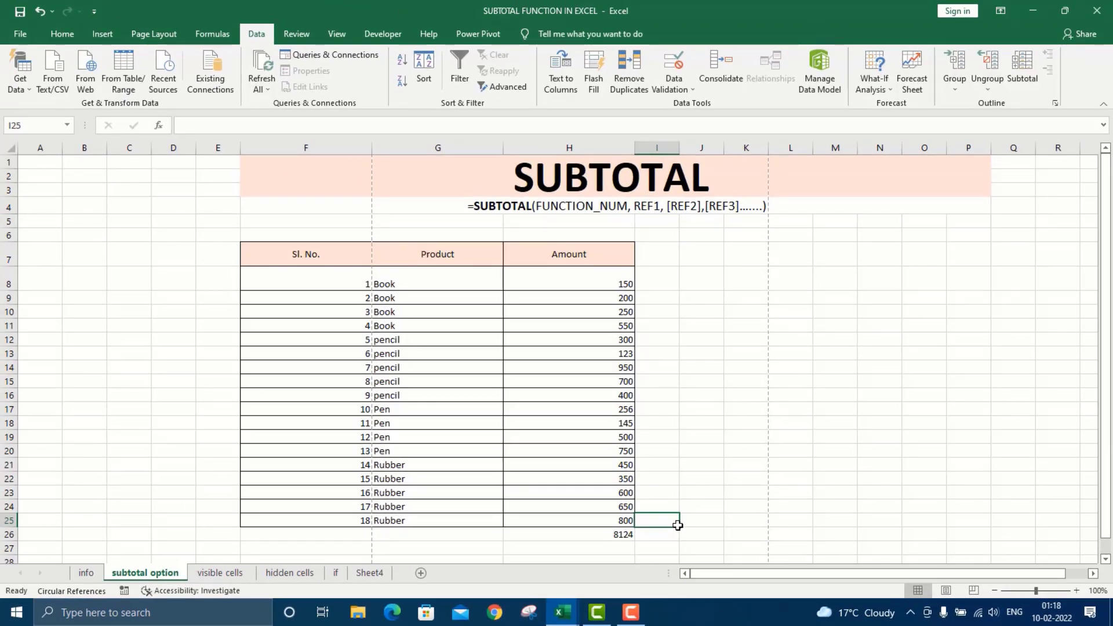
# Delete the 8124 SUBTOTAL total from H26 and select a cell in the Product column.
pyautogui.click(611, 536)
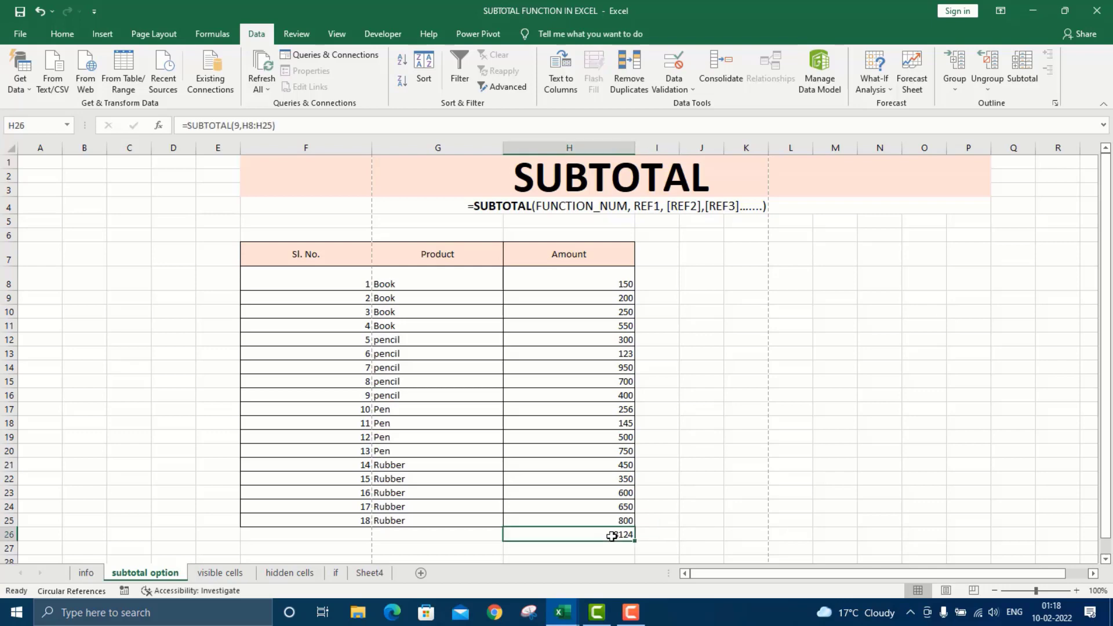
pyautogui.press('Delete')
pyautogui.click(398, 394)
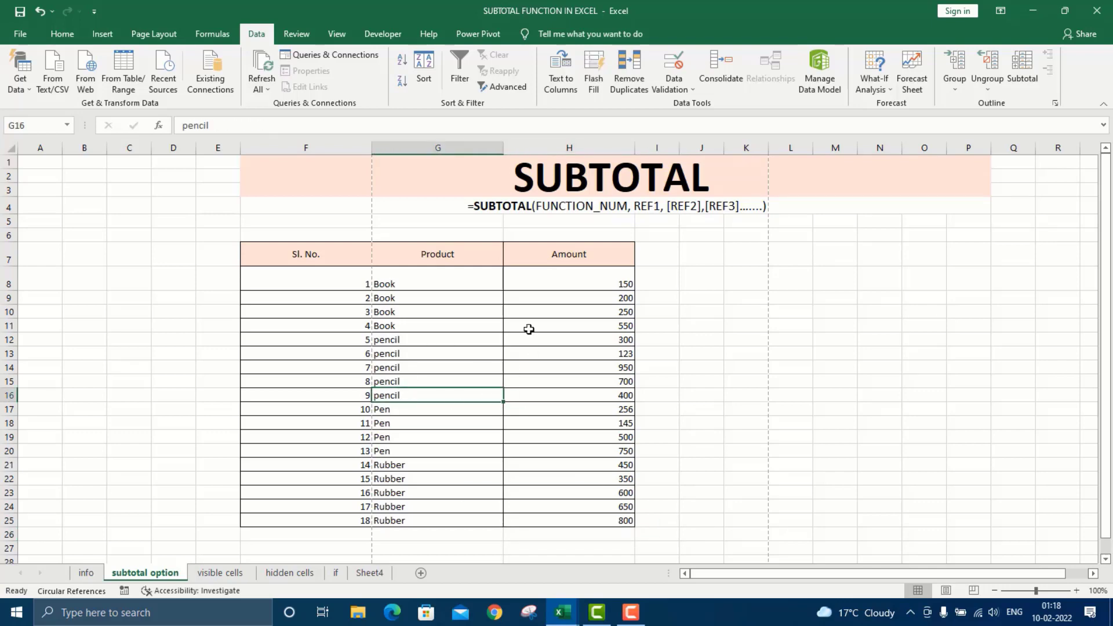
pyautogui.click(481, 366)
pyautogui.click(377, 394)
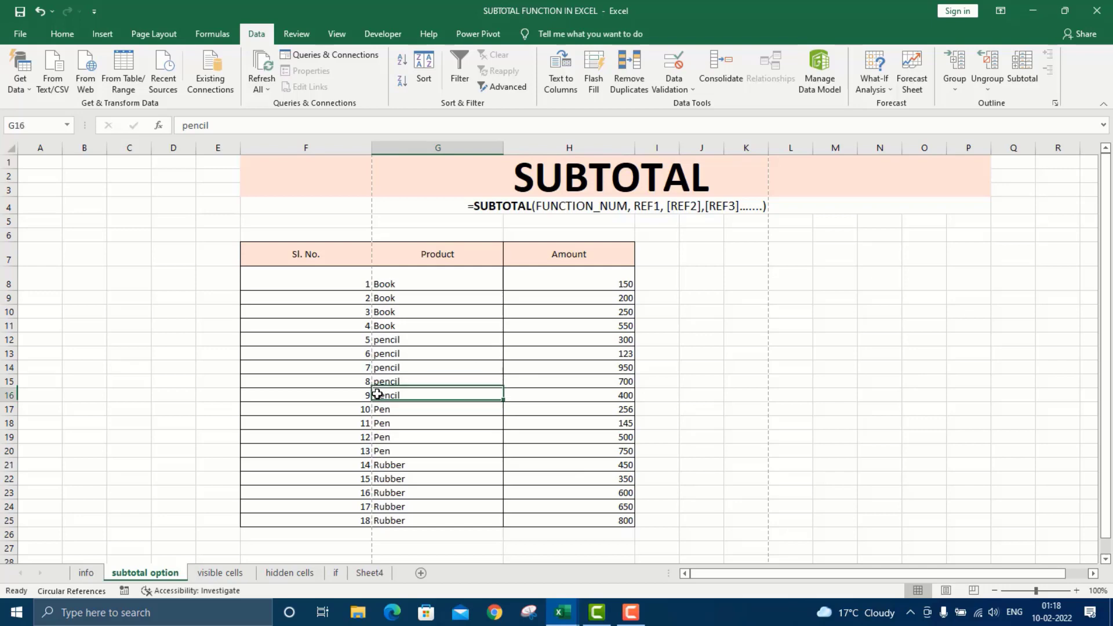
pyautogui.click(439, 373)
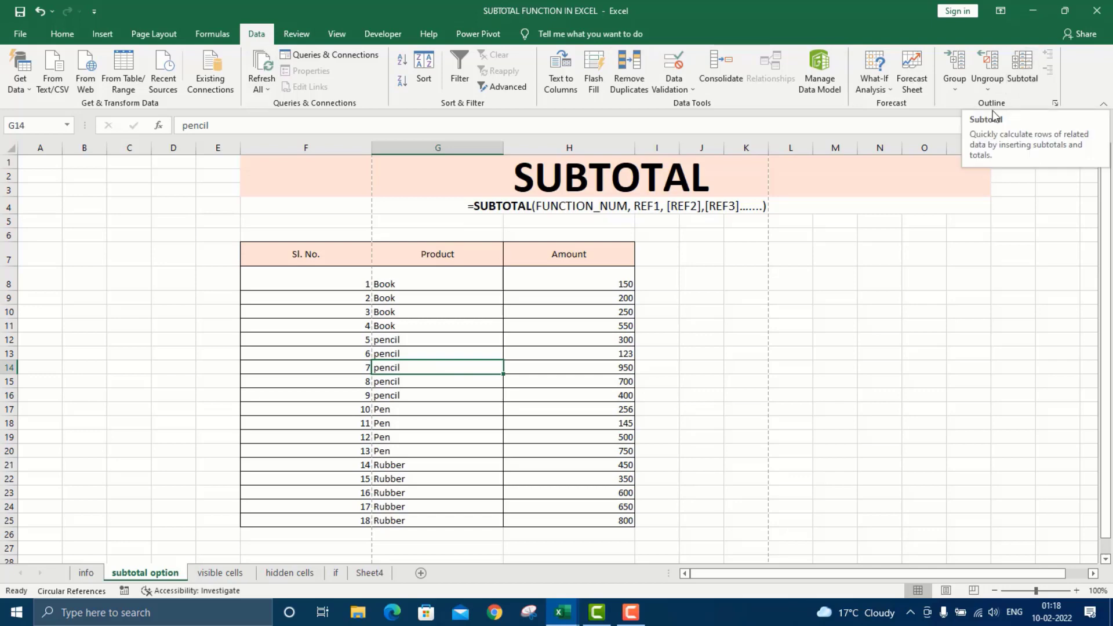
# Add Data Subtotals at each change in Product, using Sum on Amount (e.g. Book Total 1150).
pyautogui.click(1020, 84)
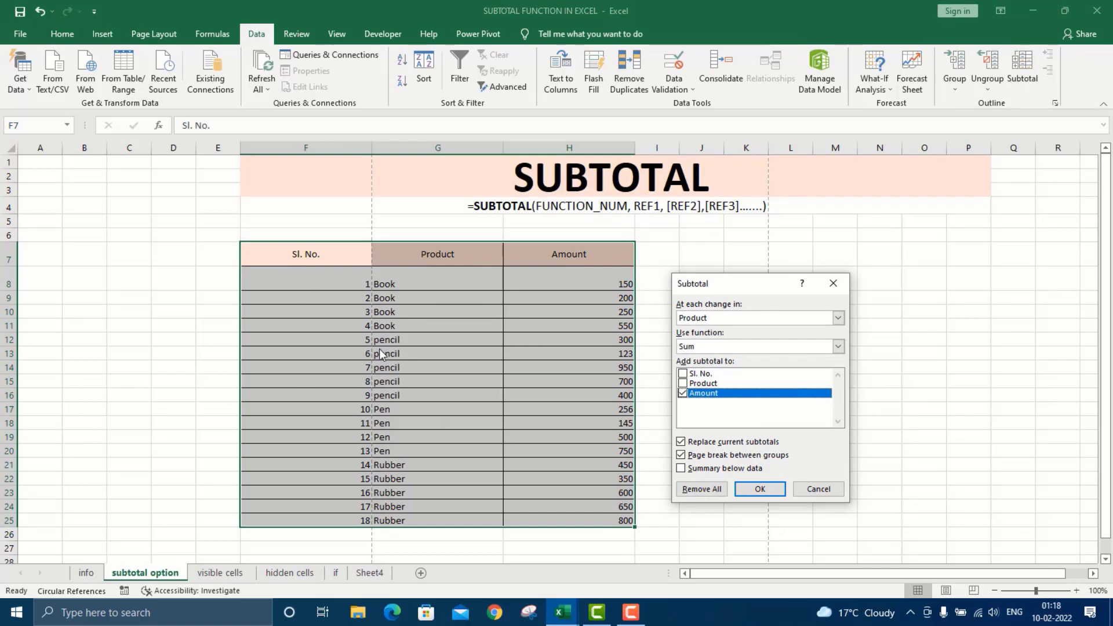
pyautogui.click(838, 318)
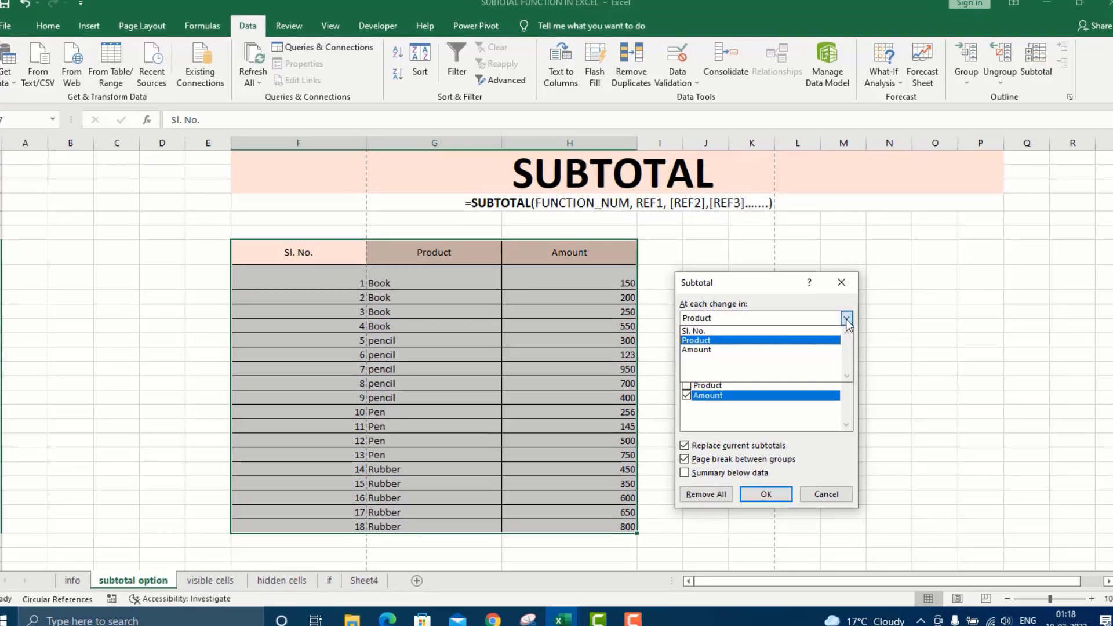
pyautogui.click(847, 322)
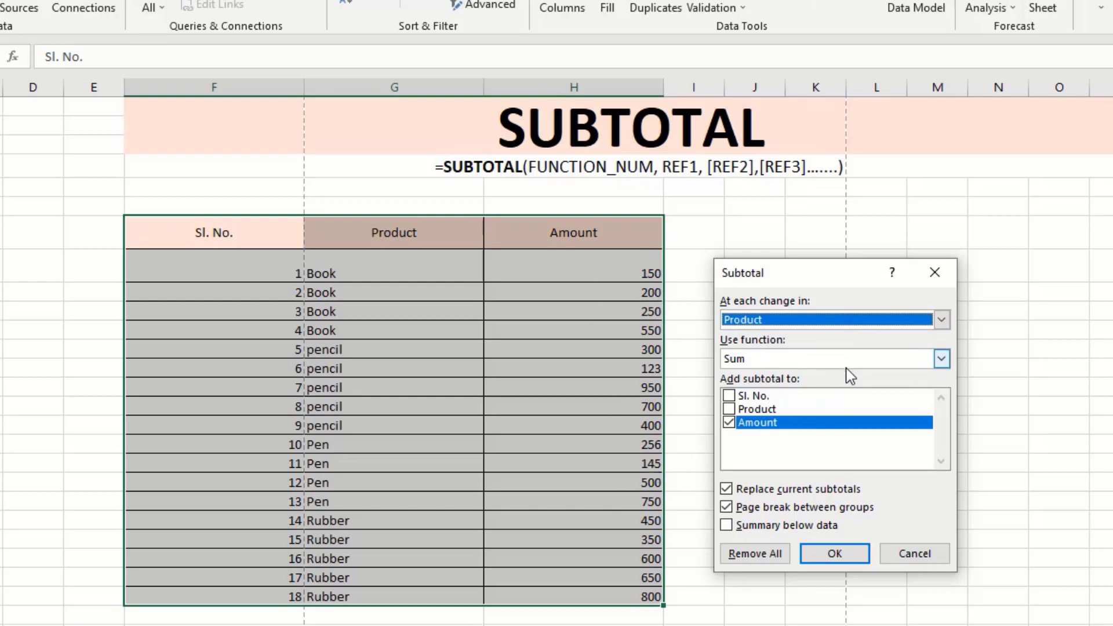
pyautogui.click(733, 424)
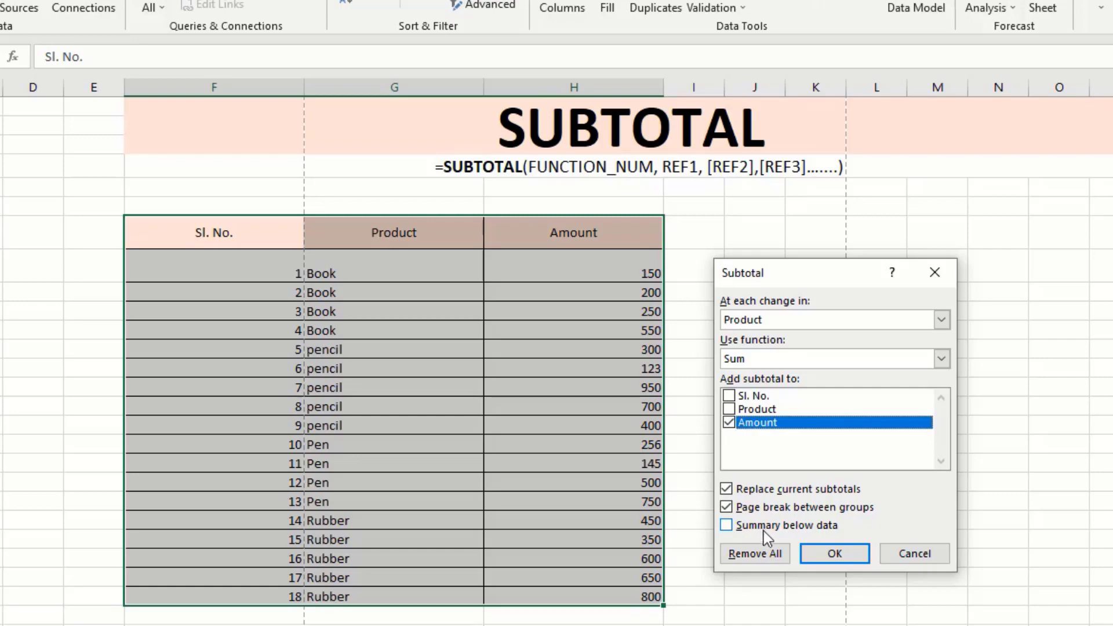
pyautogui.click(835, 554)
pyautogui.click(394, 368)
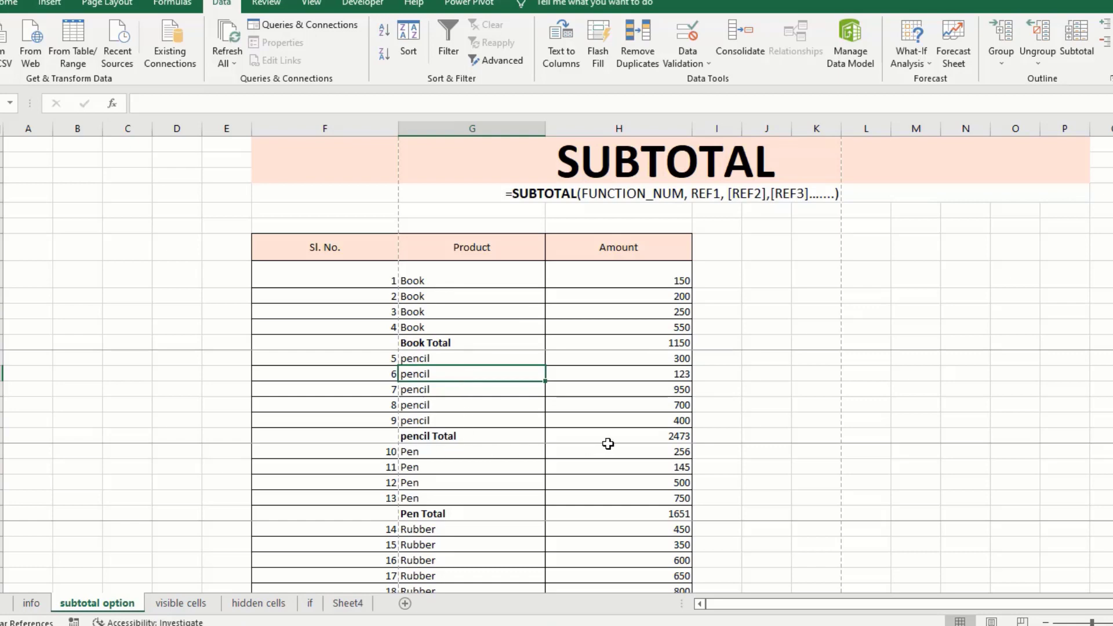
# Remove all the per-product Amount subtotal rows via the Subtotal dialog's Remove All.
pyautogui.click(473, 331)
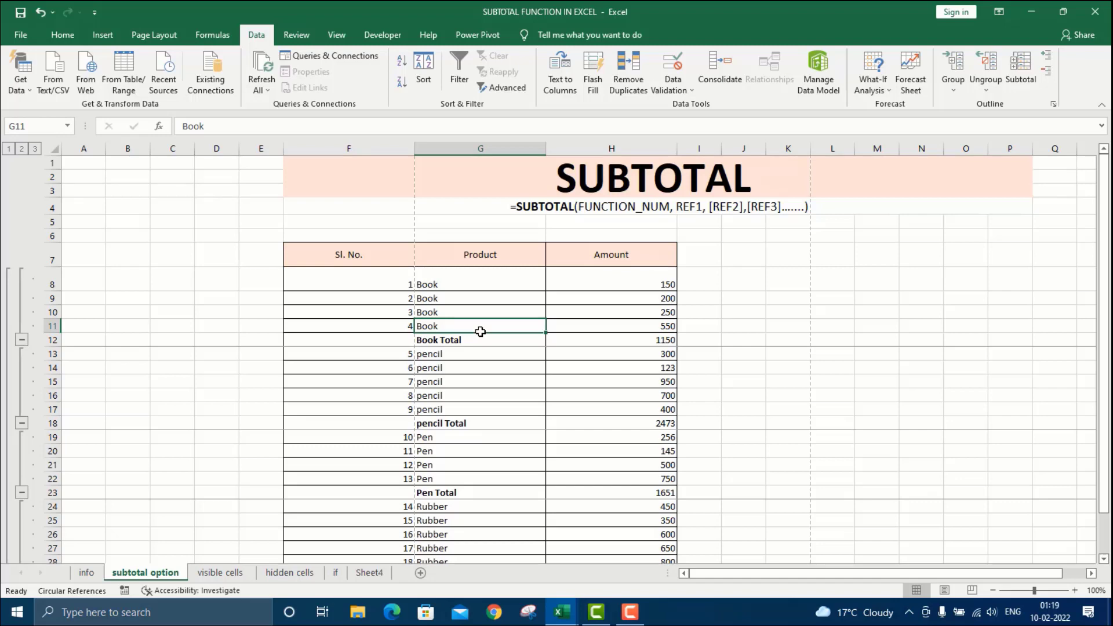
pyautogui.click(494, 369)
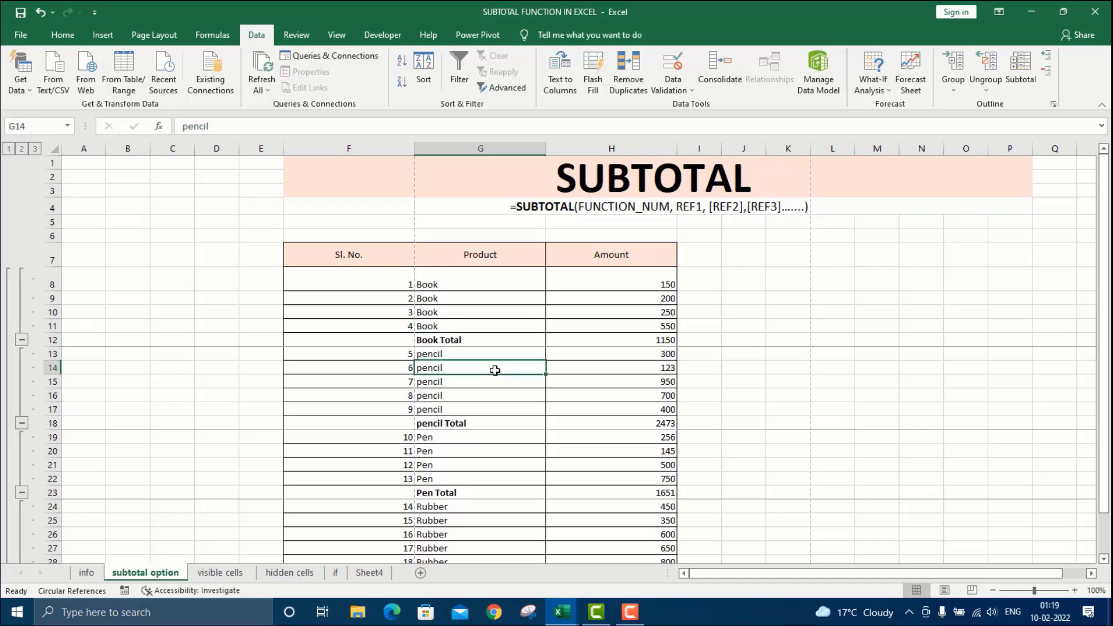
pyautogui.click(1020, 74)
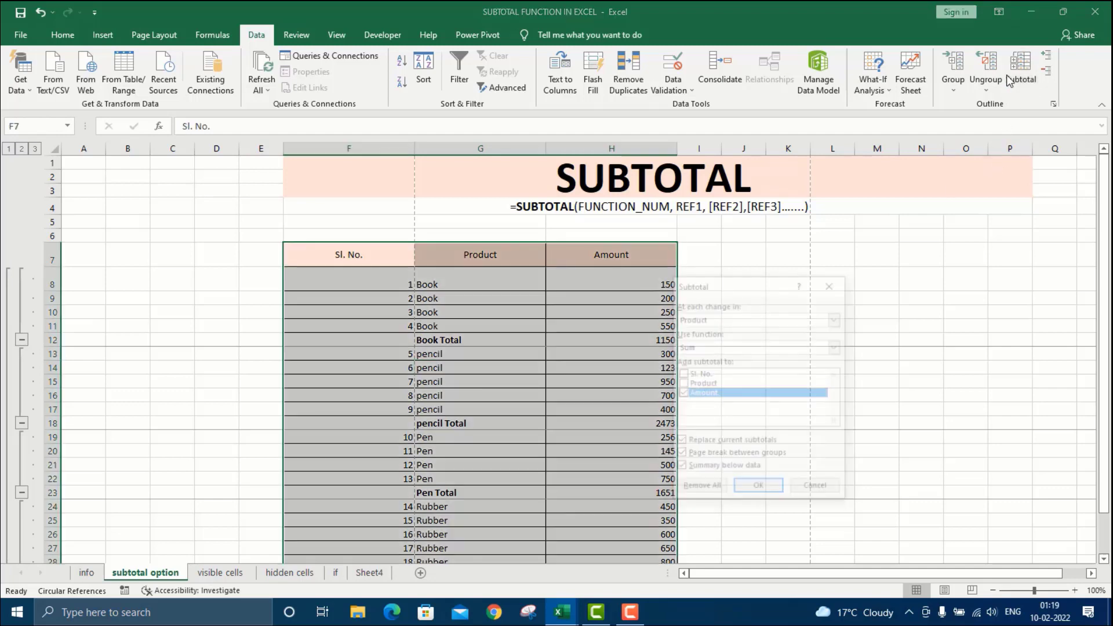
pyautogui.click(701, 489)
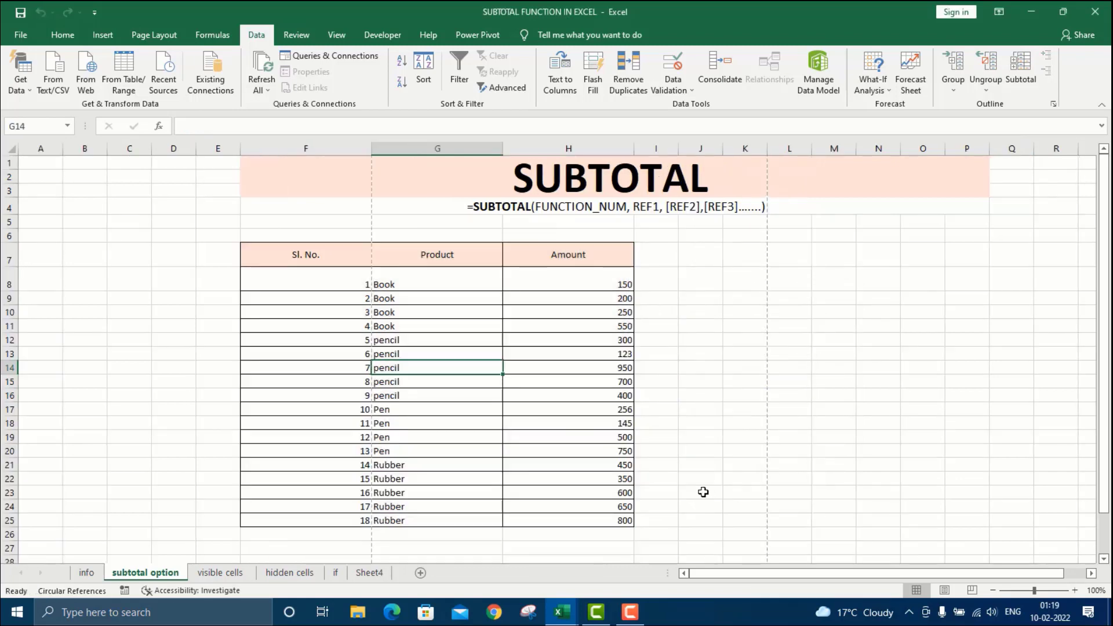
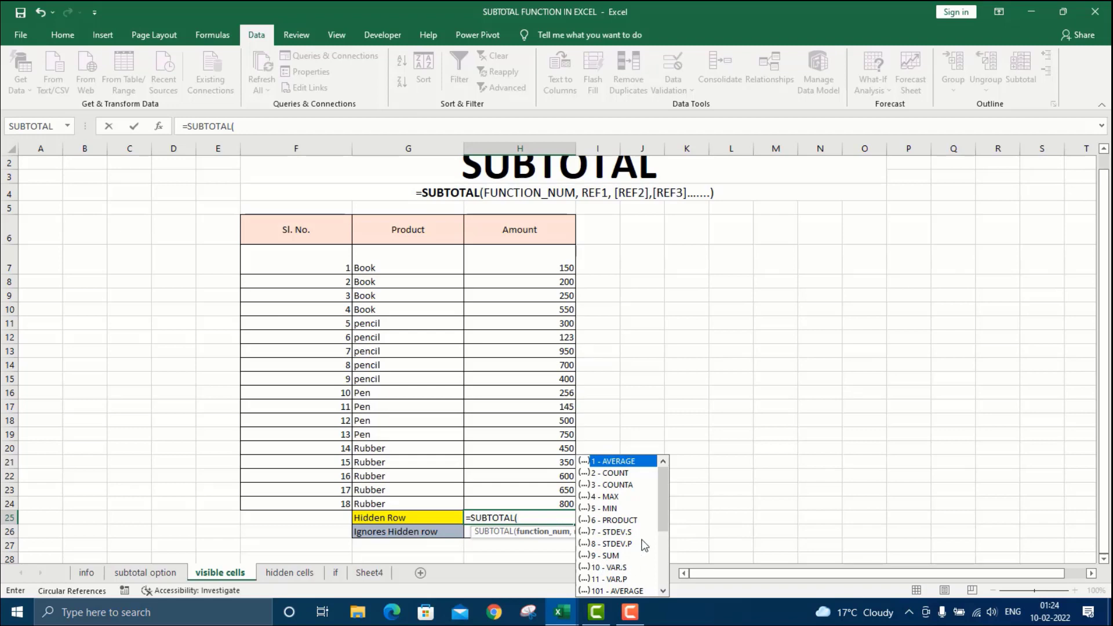
# Complete H25 as =SUBTOTAL(9,H7:H24) to total the Amount column, giving 8124.
pyautogui.moveTo(664, 511); pyautogui.dragTo(667, 568)
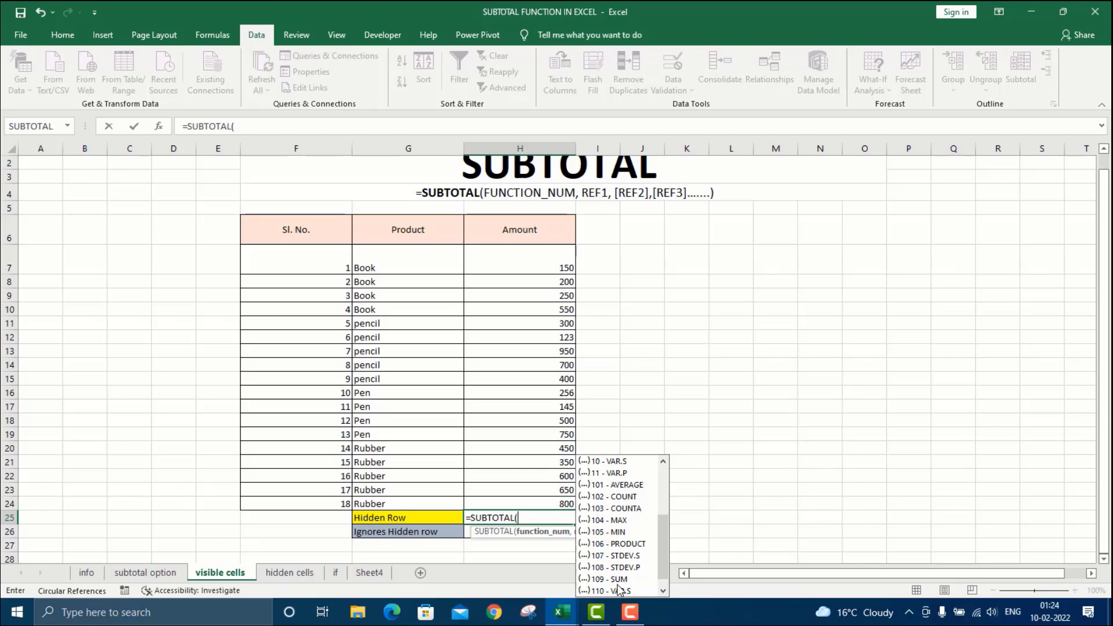
pyautogui.click(528, 517)
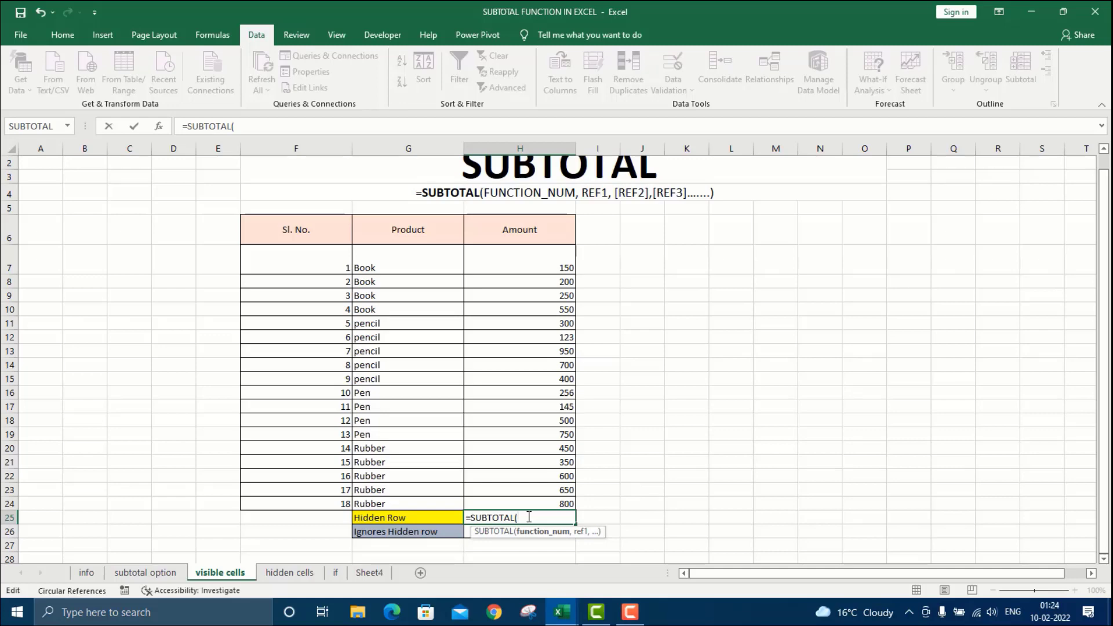
pyautogui.write('9,')
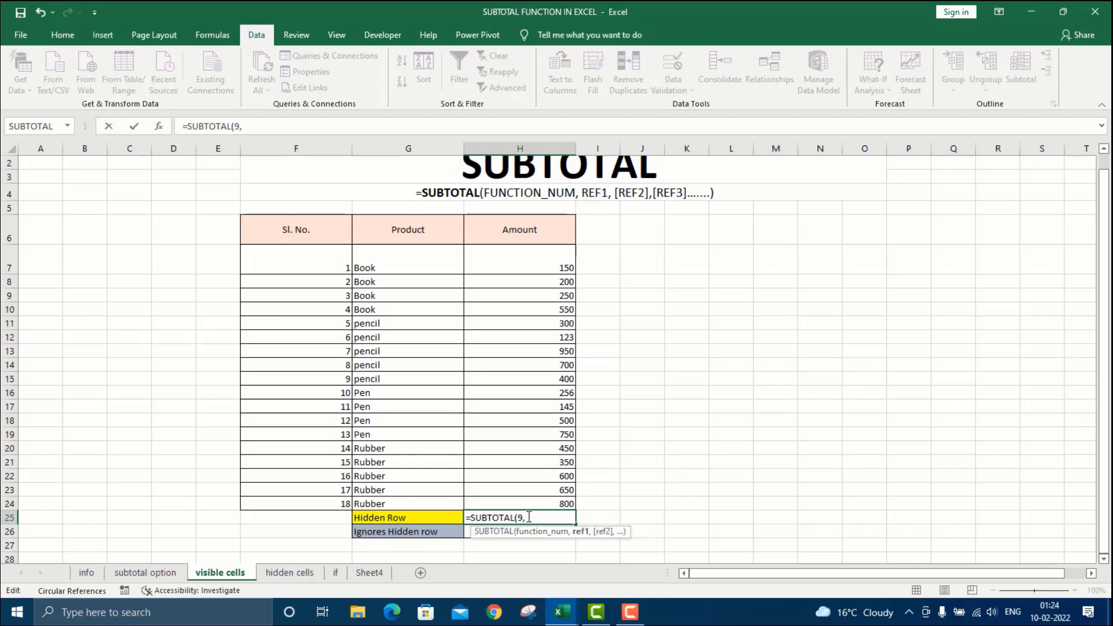
pyautogui.click(522, 261)
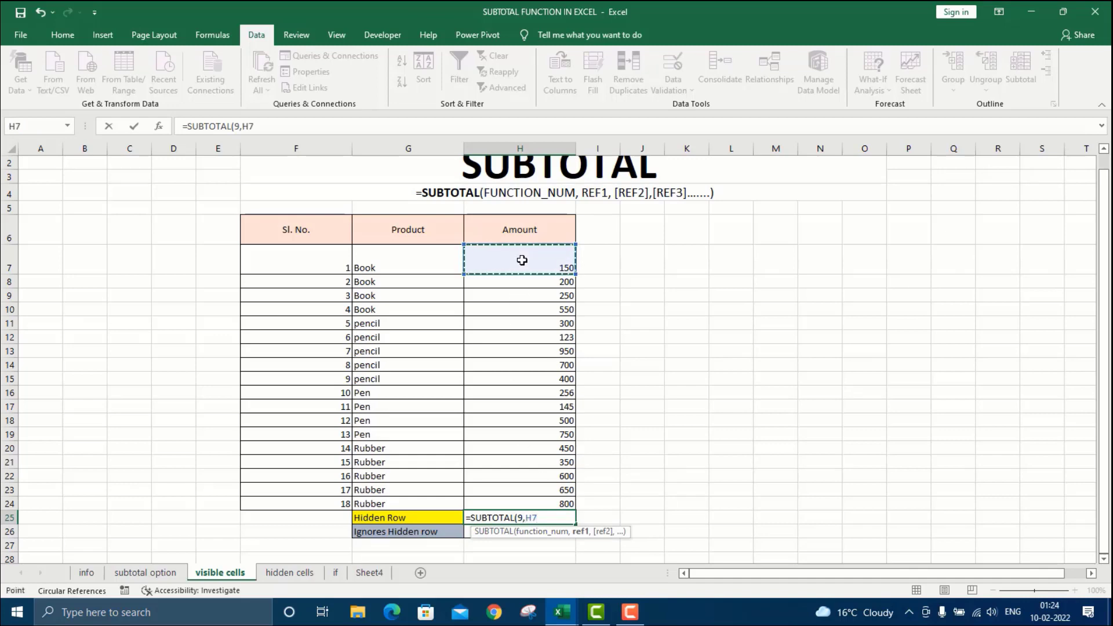
pyautogui.hotkey('ctrl', 'shift', 'Down')
pyautogui.press('Return')
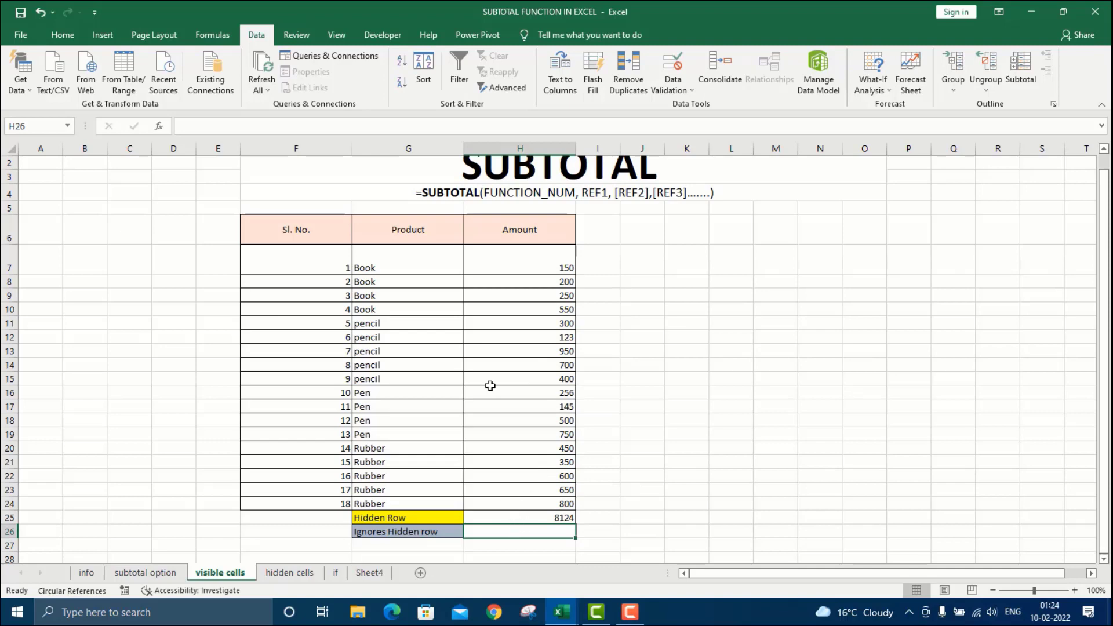
# Add filters to the F6:H6 headers and filter Product to show only the four Book rows.
pyautogui.click(301, 234)
pyautogui.hotkey('shift', 'Right')
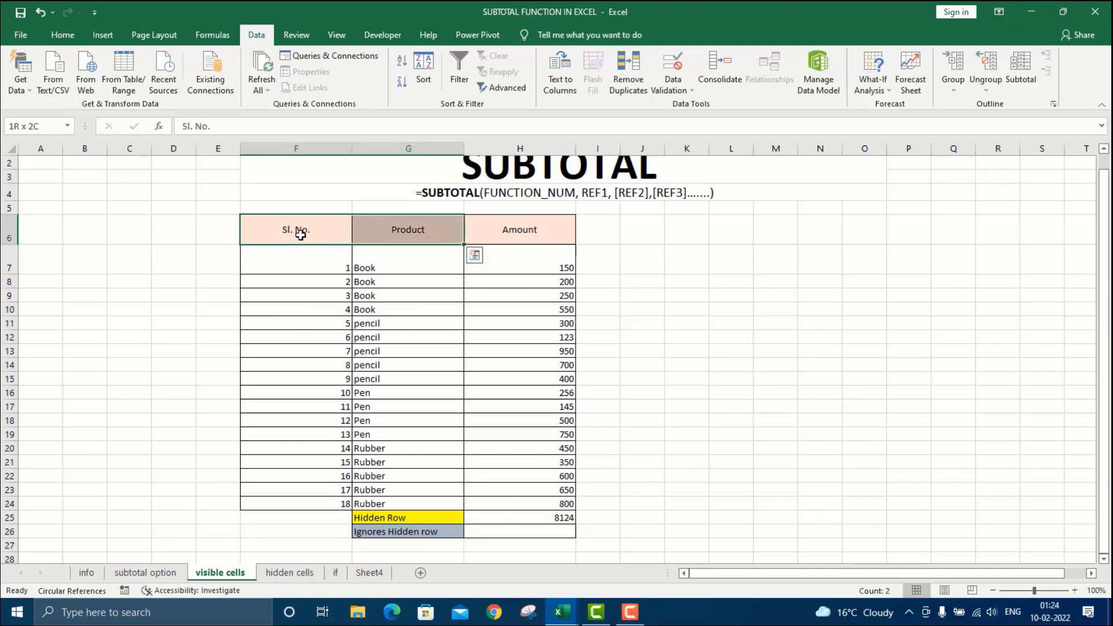
pyautogui.hotkey('shift', 'Right')
pyautogui.hotkey('ctrl', 'shift', 'l')
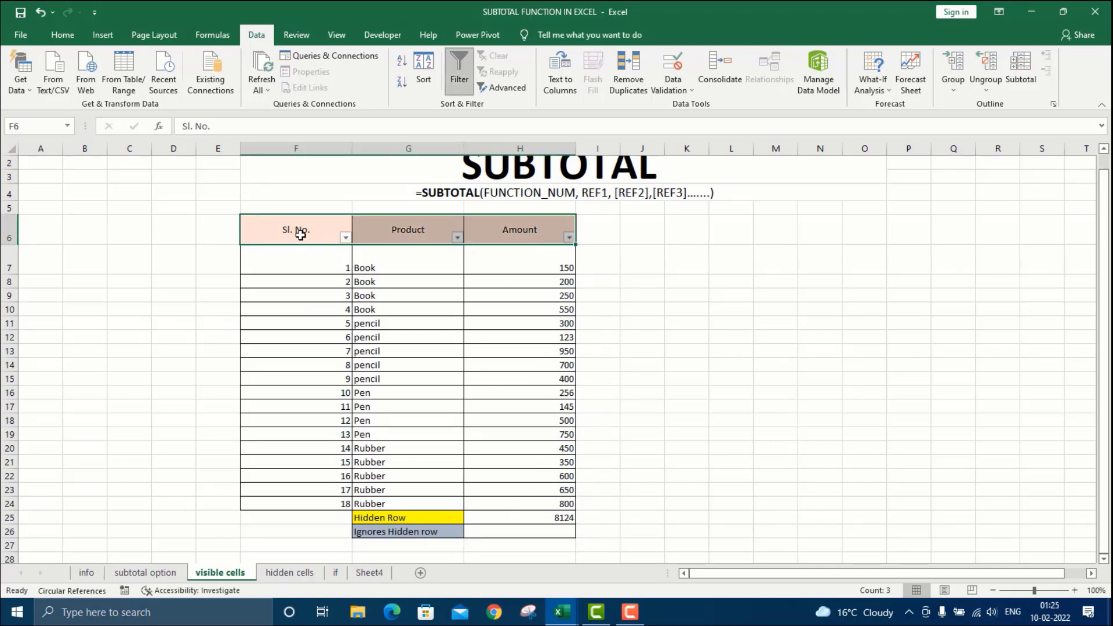
pyautogui.click(458, 237)
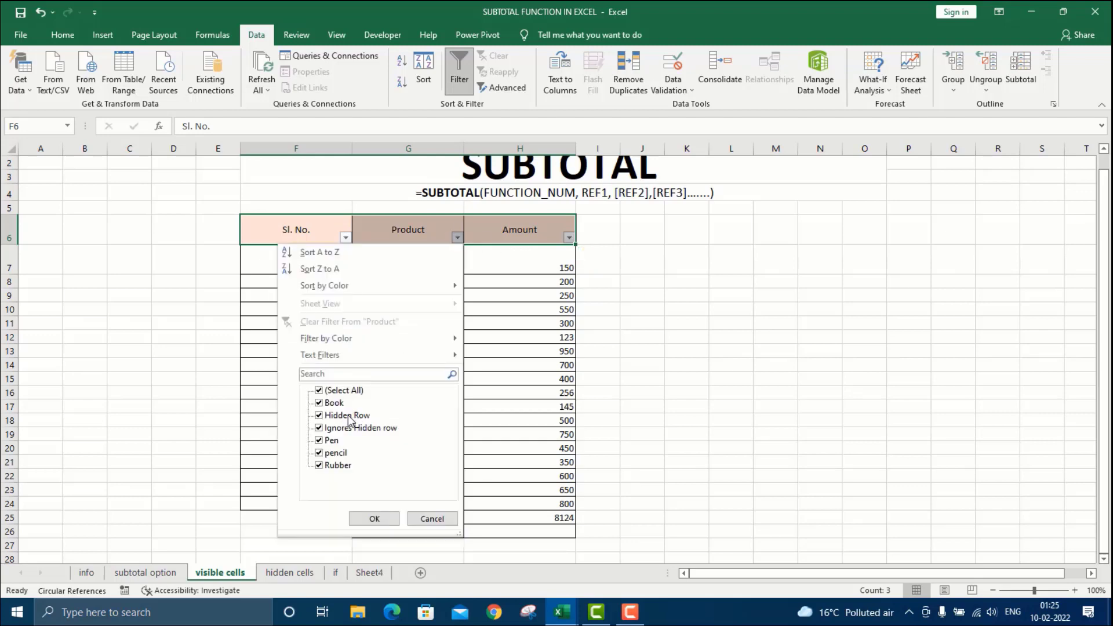
pyautogui.click(319, 390)
pyautogui.click(319, 403)
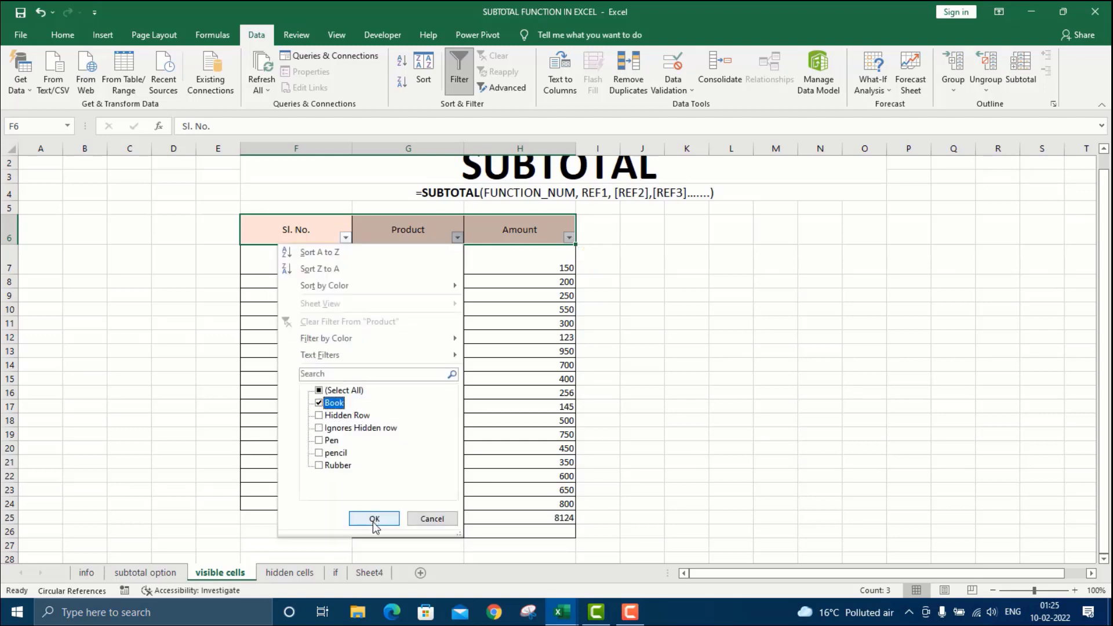
pyautogui.click(374, 520)
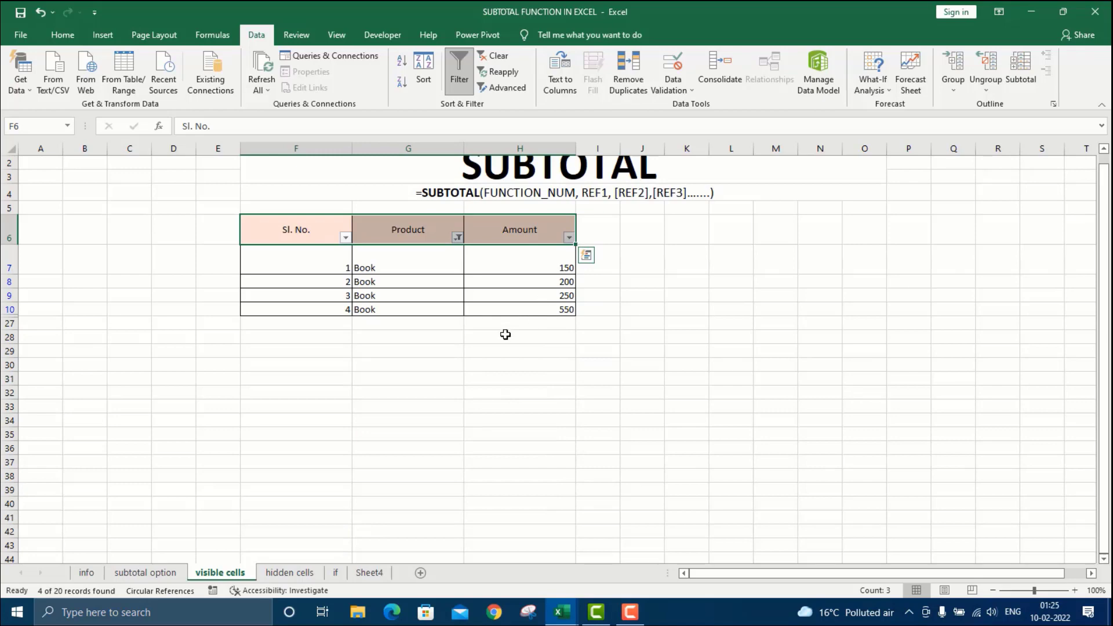
pyautogui.click(88, 573)
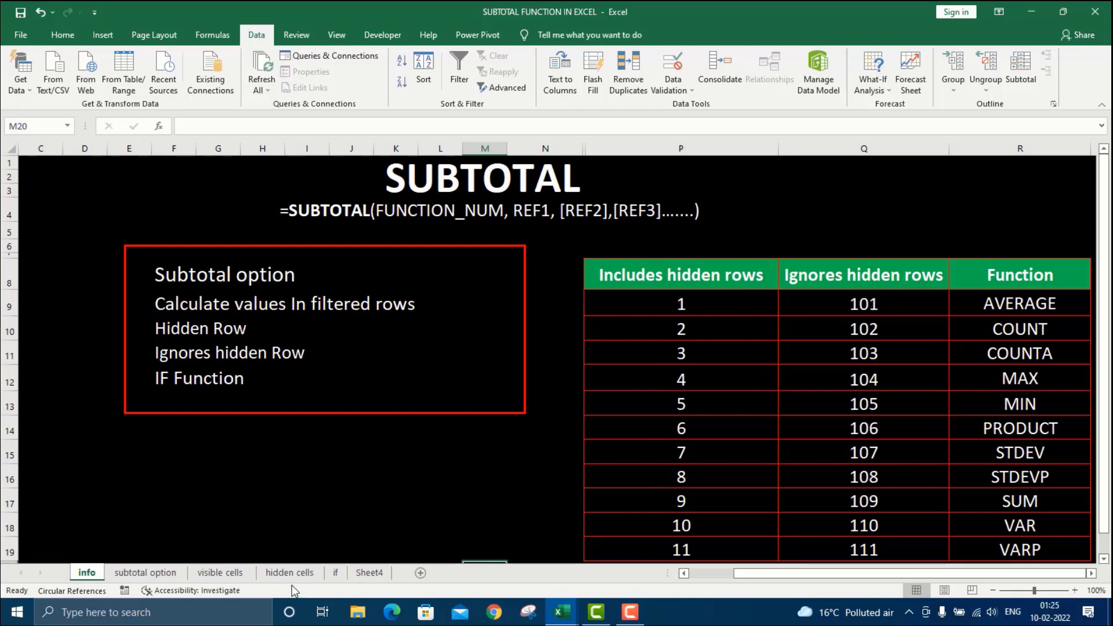
pyautogui.click(222, 573)
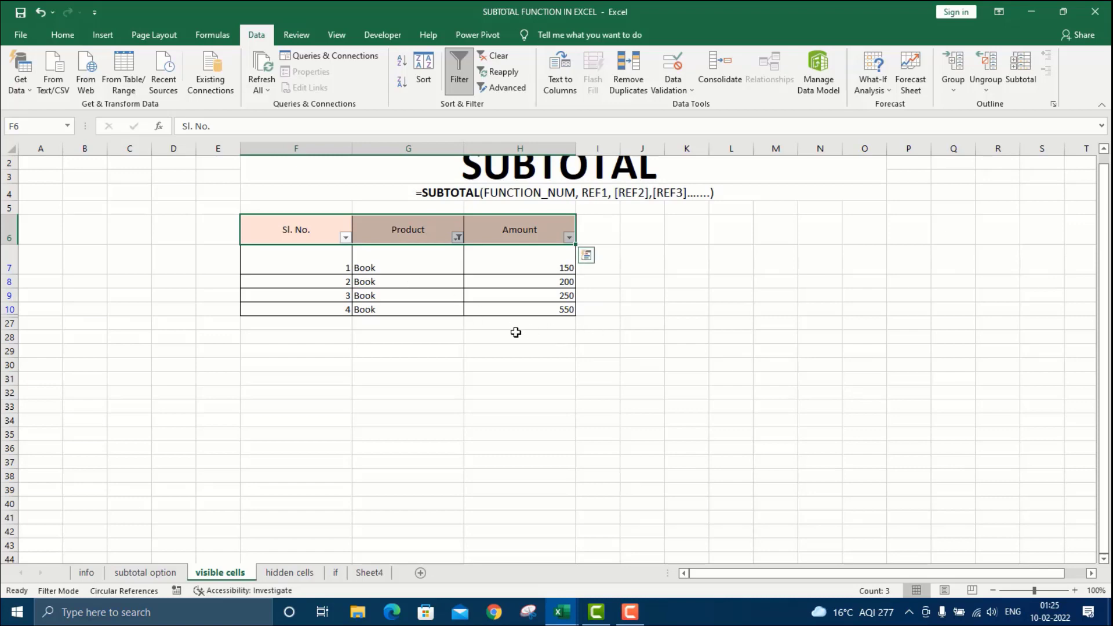
# Enter =SUBTOTAL(109,H7:H10) in J27 and confirm the visible Book amounts sum to 1150.
pyautogui.click(636, 323)
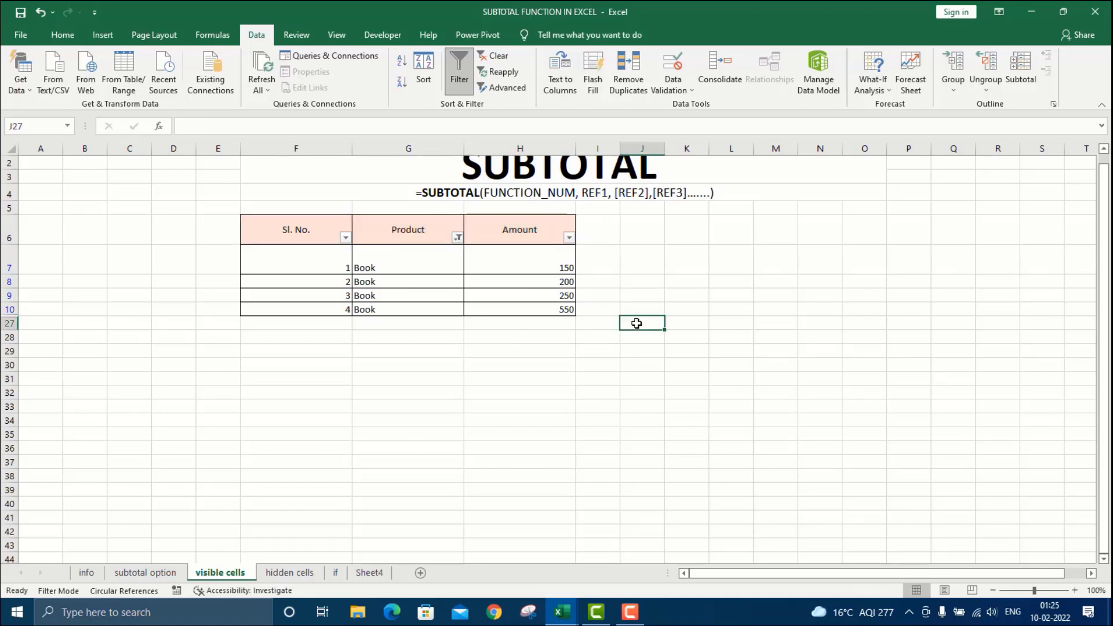
pyautogui.write('=su')
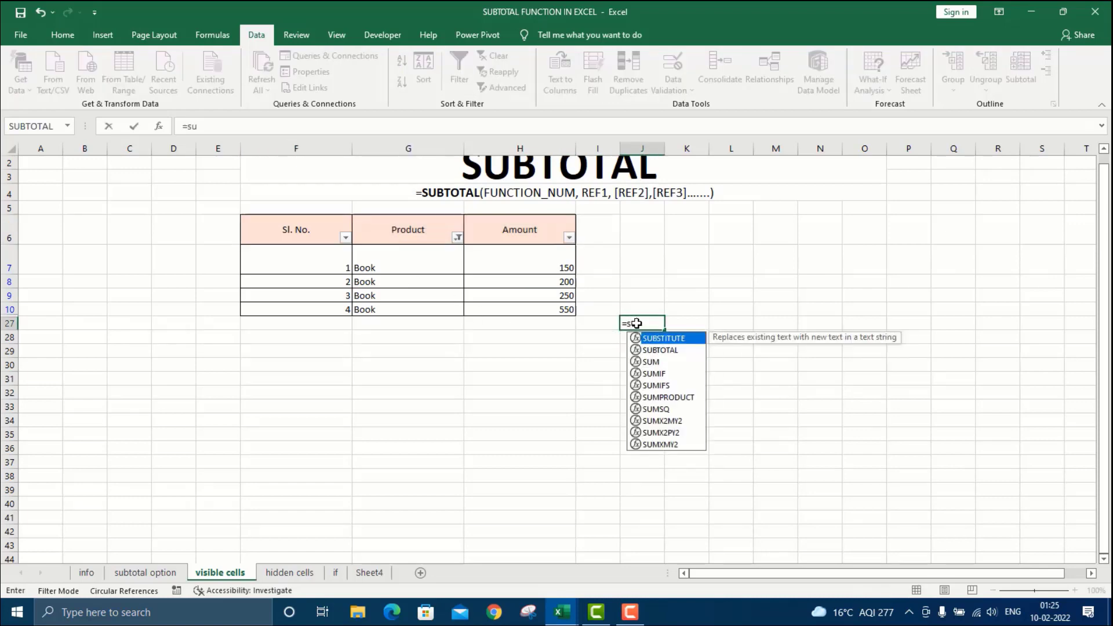
pyautogui.write('bt')
pyautogui.press('Tab')
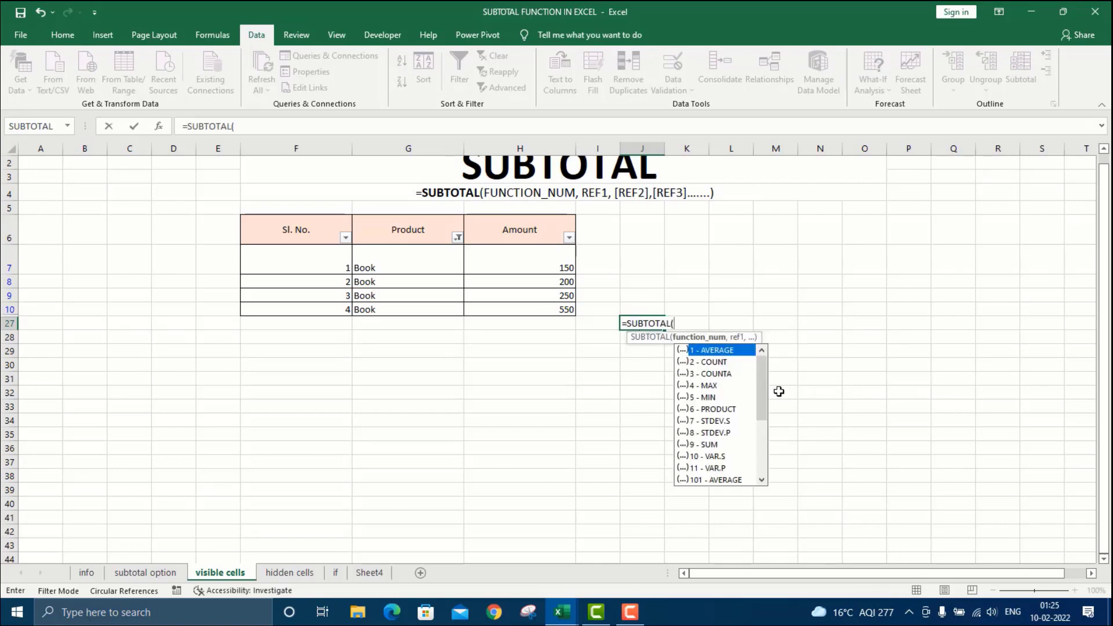
pyautogui.scroll(-3, 765, 384)
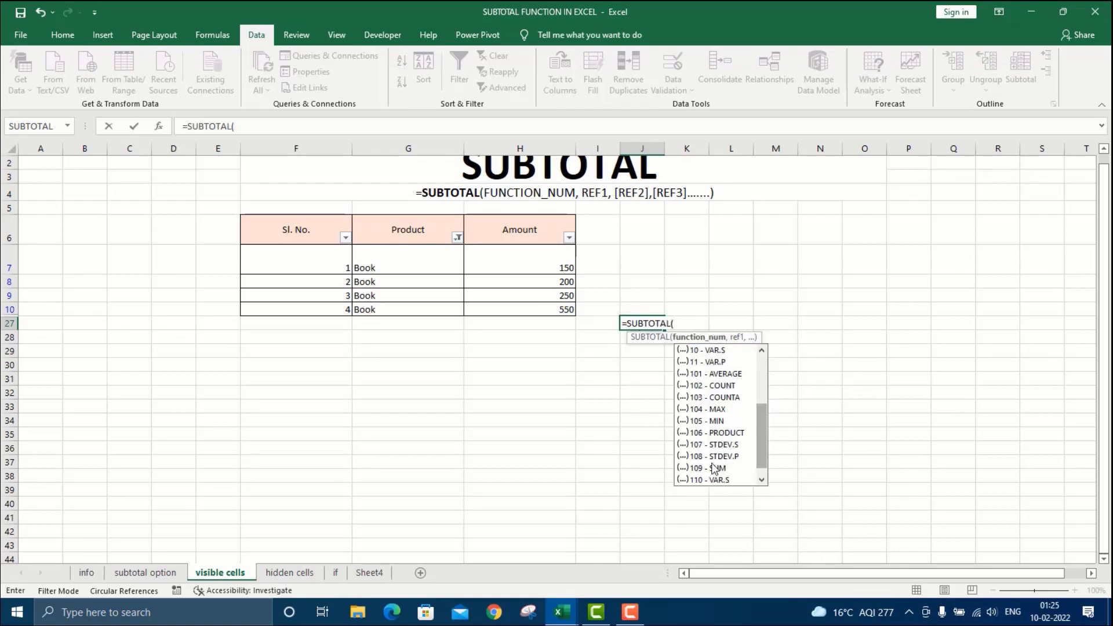
pyautogui.doubleClick(703, 468)
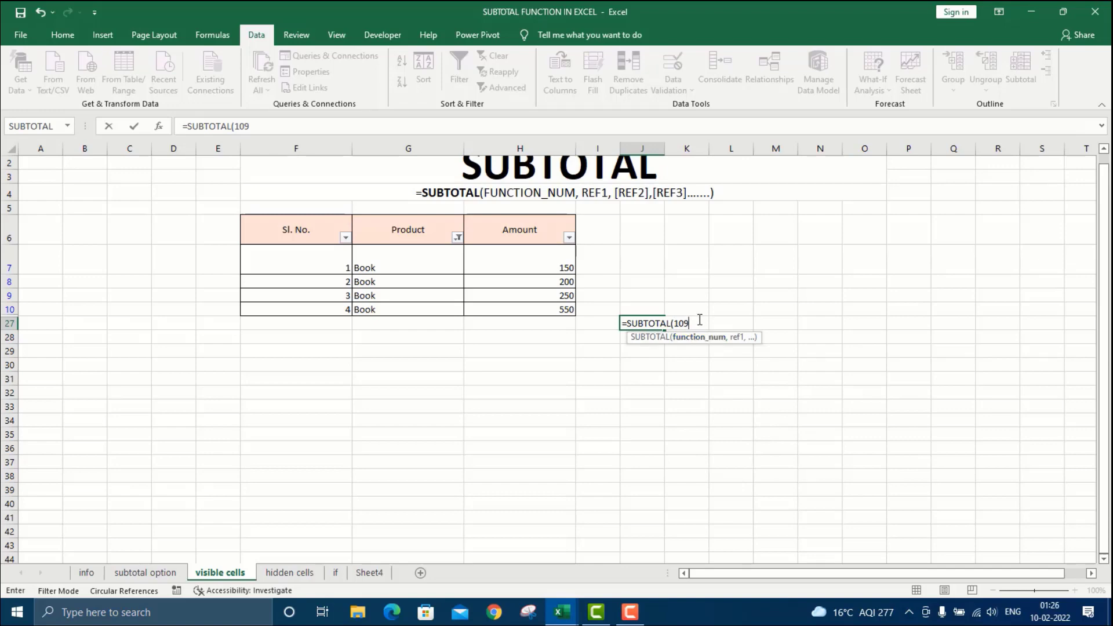
pyautogui.write(',')
pyautogui.click(536, 258)
pyautogui.hotkey('shift', 'Down')
pyautogui.hotkey('shift', 'Down')
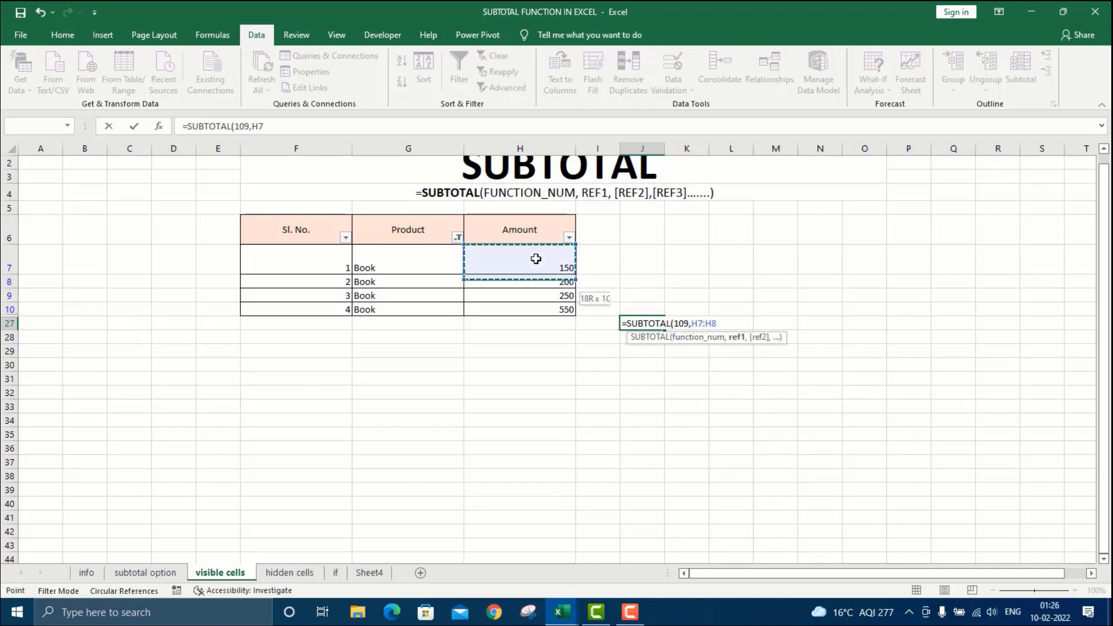
pyautogui.hotkey('shift', 'Down')
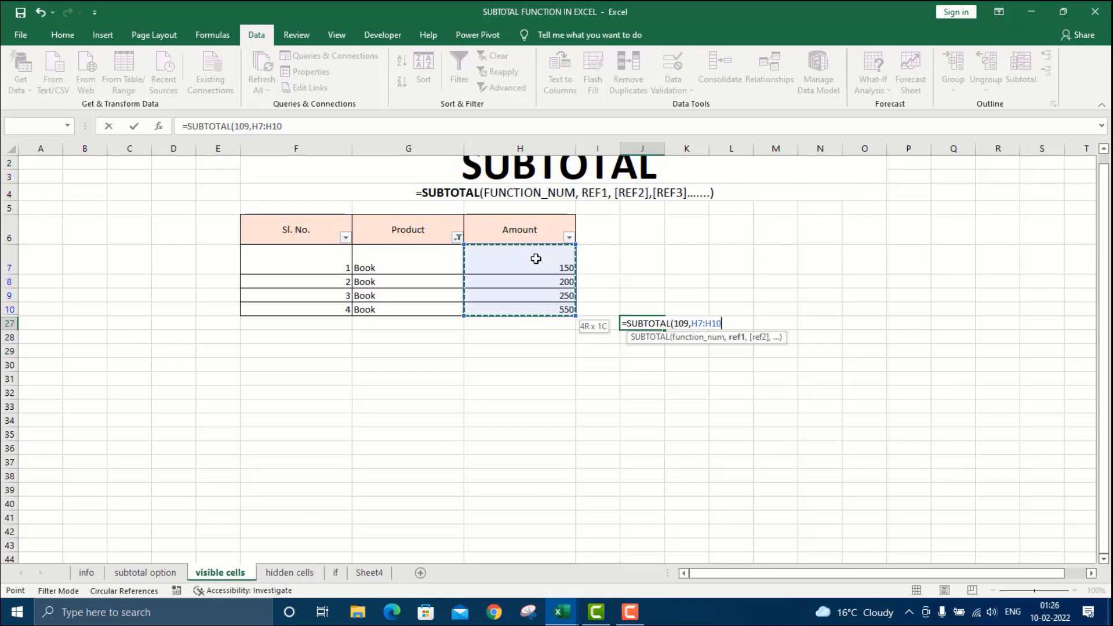
pyautogui.press('Return')
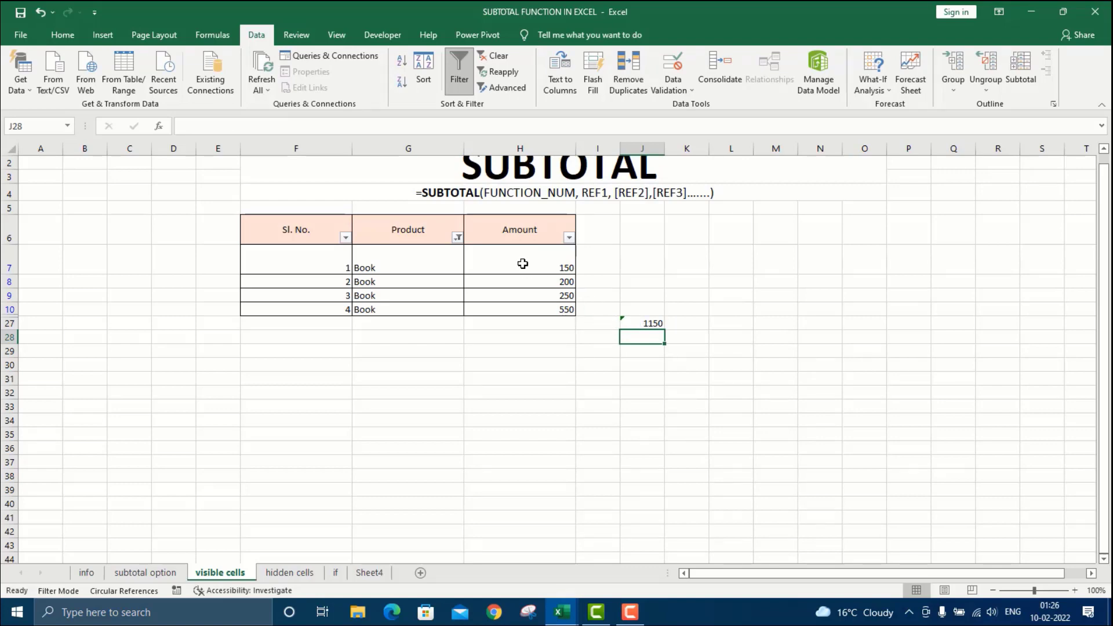
pyautogui.moveTo(523, 263); pyautogui.dragTo(527, 309)
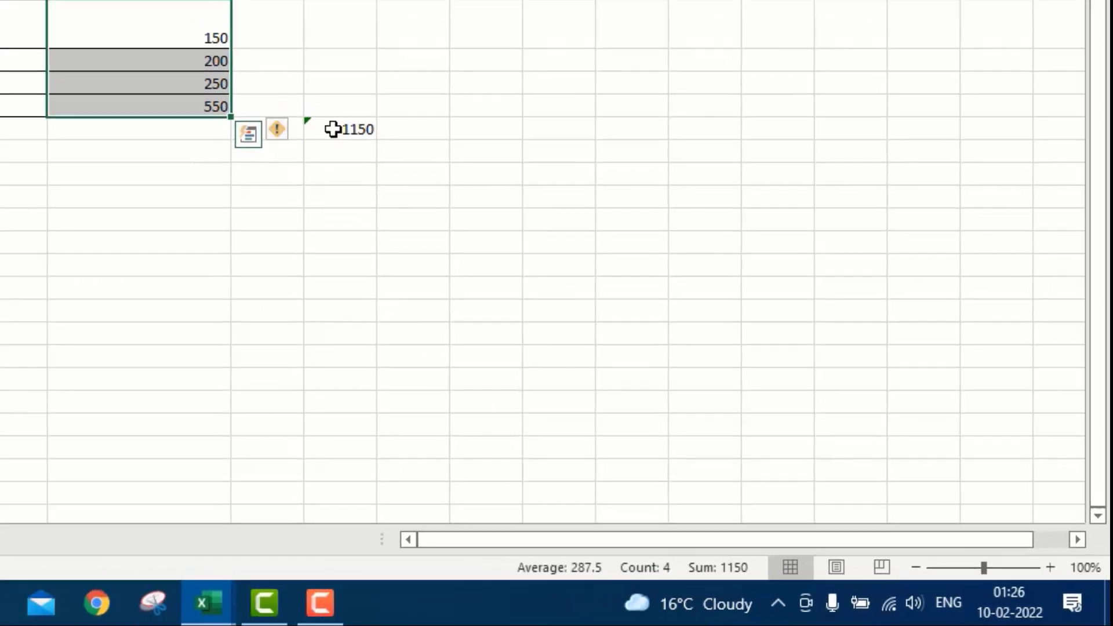
pyautogui.click(247, 73)
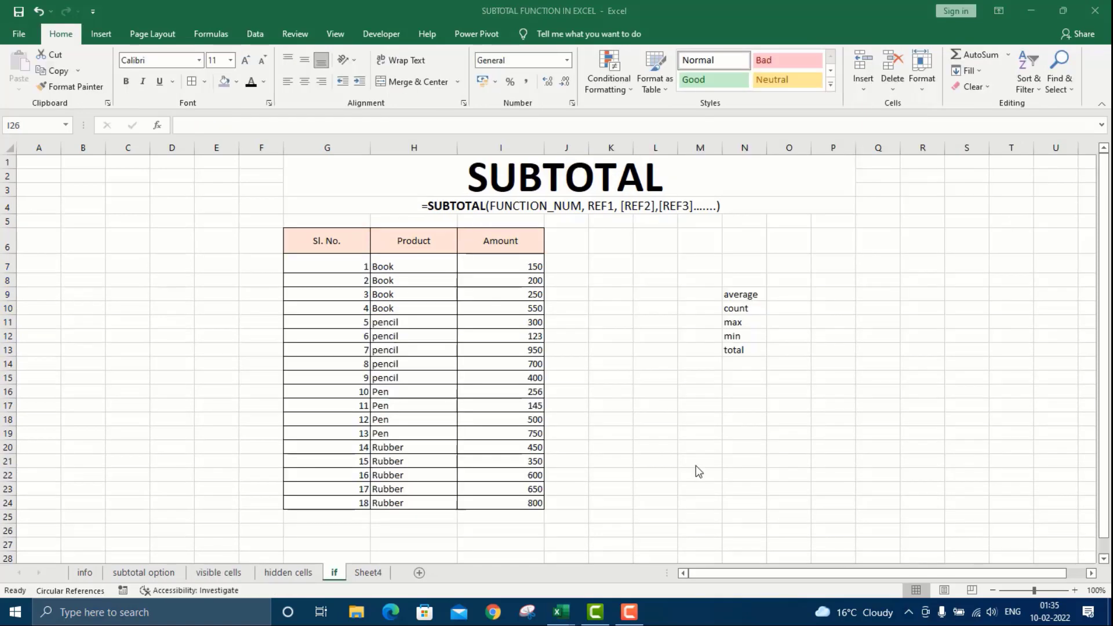
# Give H25 a List data validation sourced from N9:N13.
pyautogui.click(496, 516)
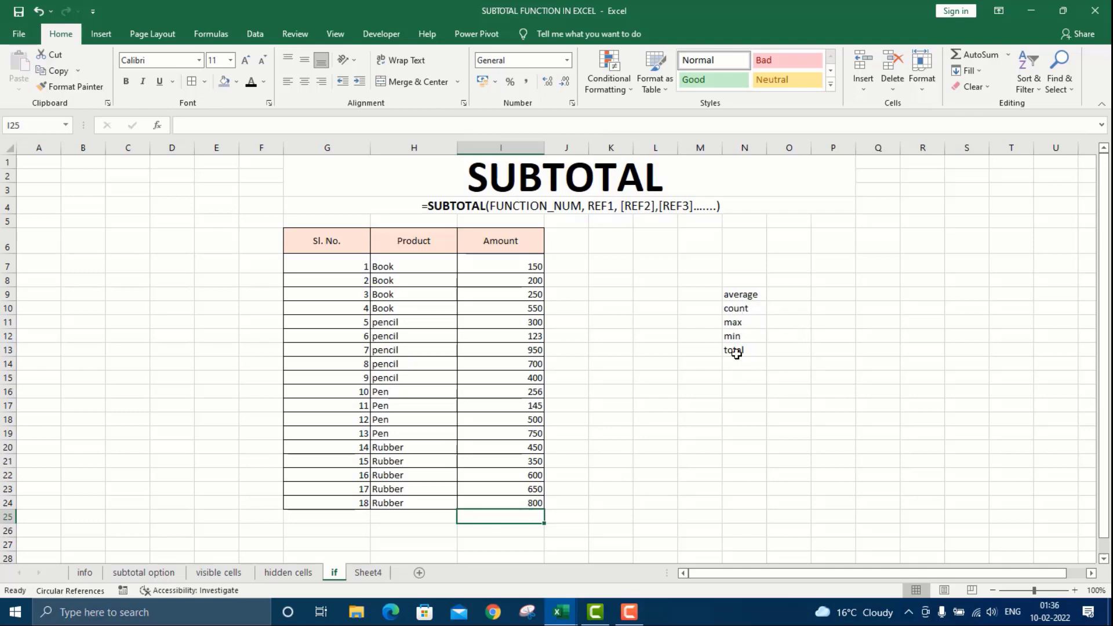
pyautogui.click(417, 518)
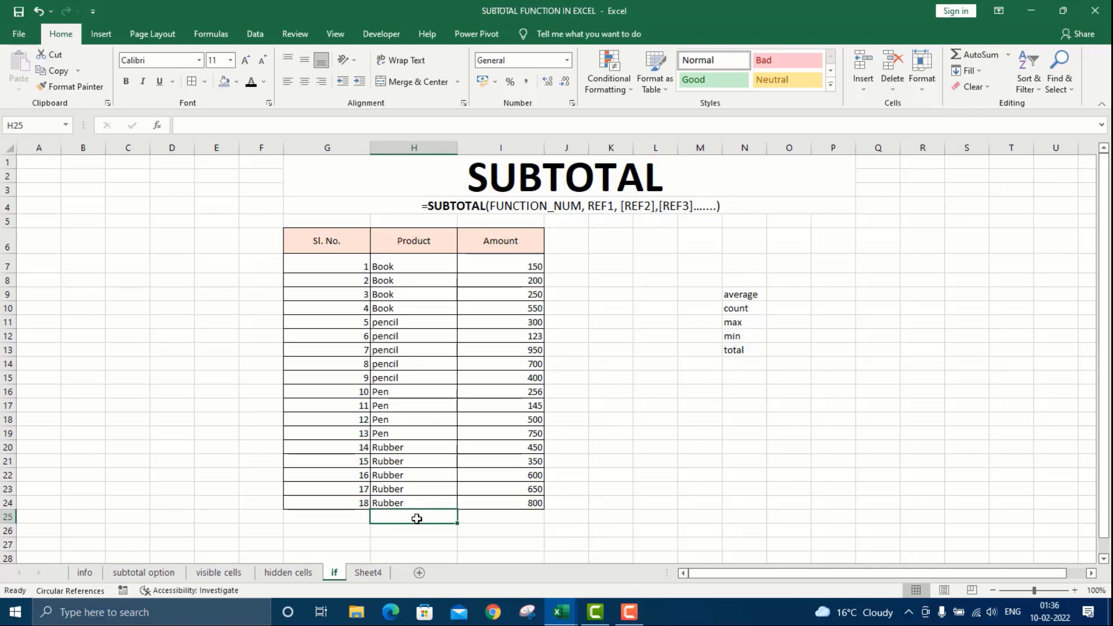
pyautogui.click(253, 36)
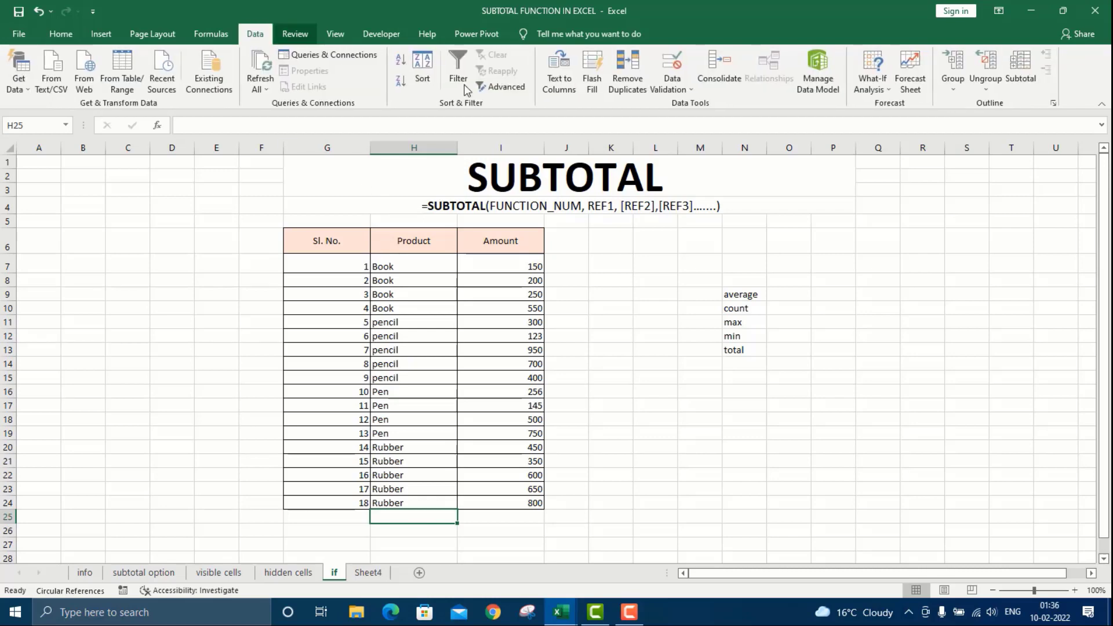
pyautogui.click(673, 87)
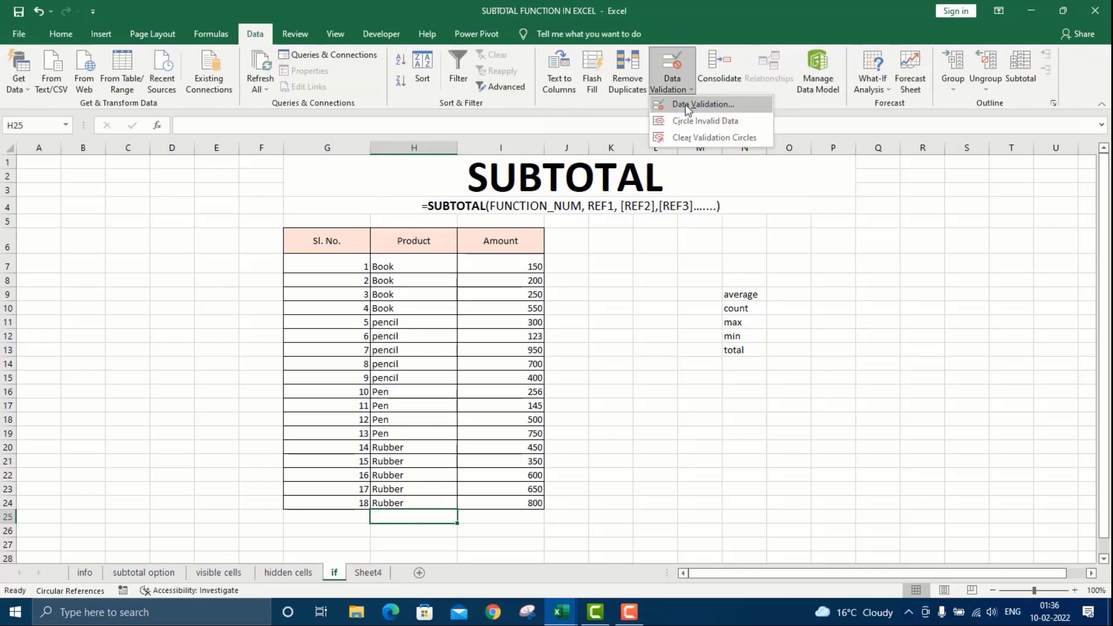
pyautogui.click(685, 105)
pyautogui.click(930, 342)
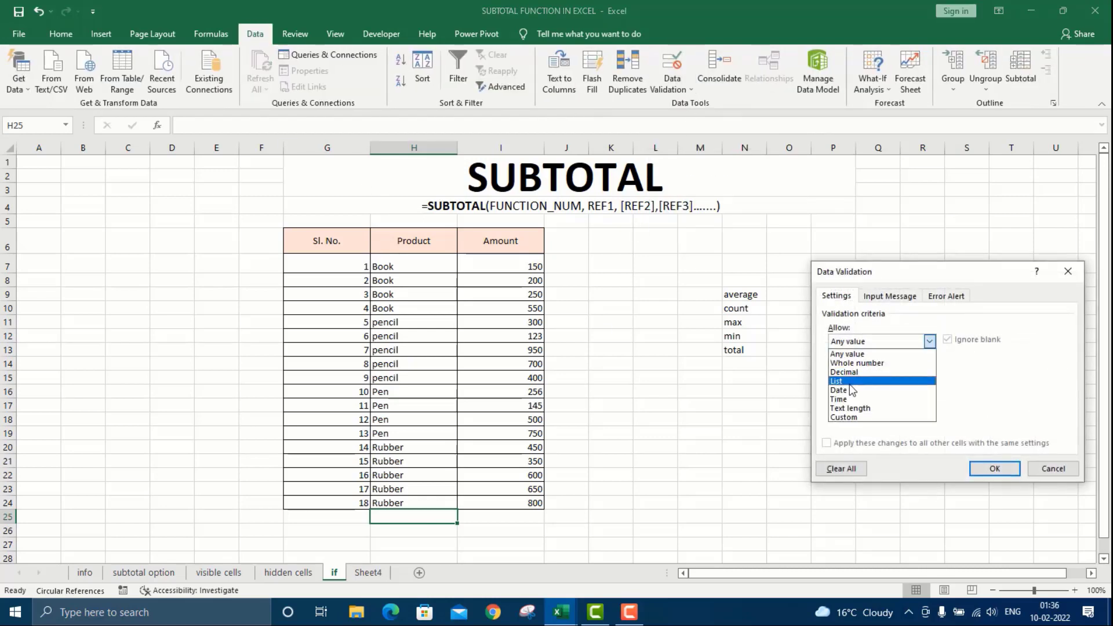
pyautogui.click(853, 377)
pyautogui.click(841, 398)
pyautogui.moveTo(741, 296); pyautogui.dragTo(745, 351)
pyautogui.click(993, 469)
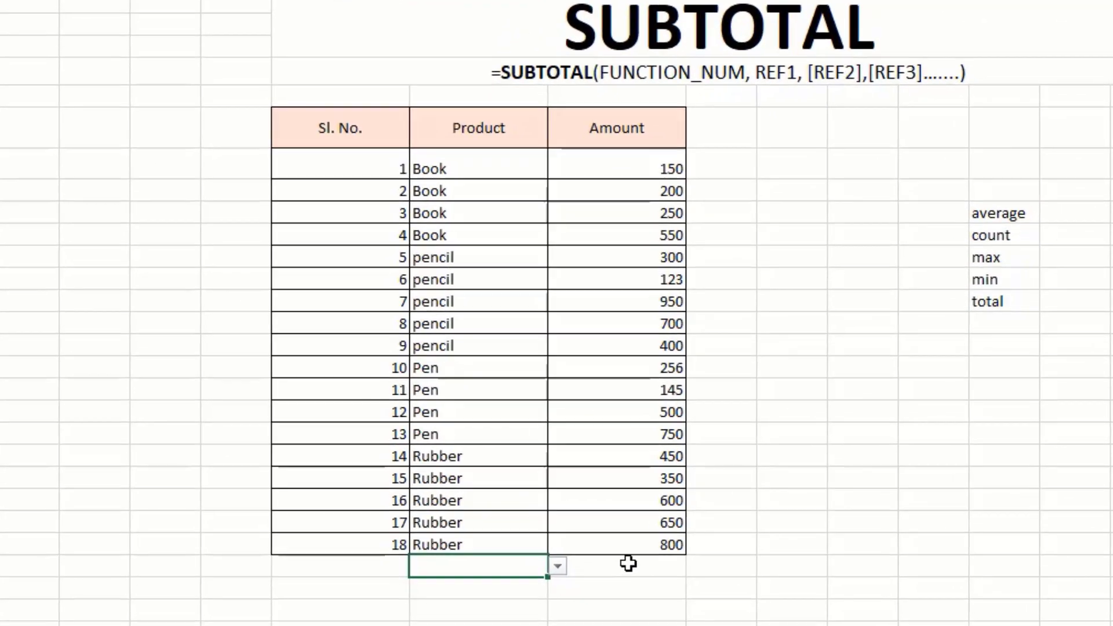
# Start an IF formula in I25 that tests the dropdown cell H25.
pyautogui.click(629, 564)
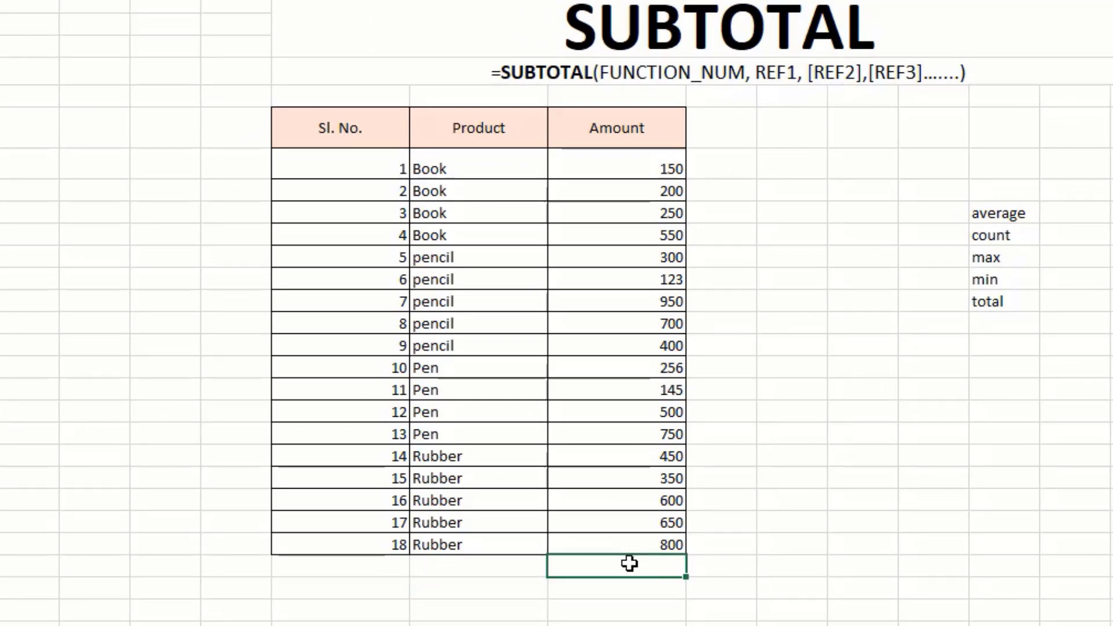
pyautogui.write('=if')
pyautogui.press('Tab')
pyautogui.click(499, 570)
# Write the average branch: when H25 is "average", return SUBTOTAL(1,I7:I24).
pyautogui.write('=IF(H25=')
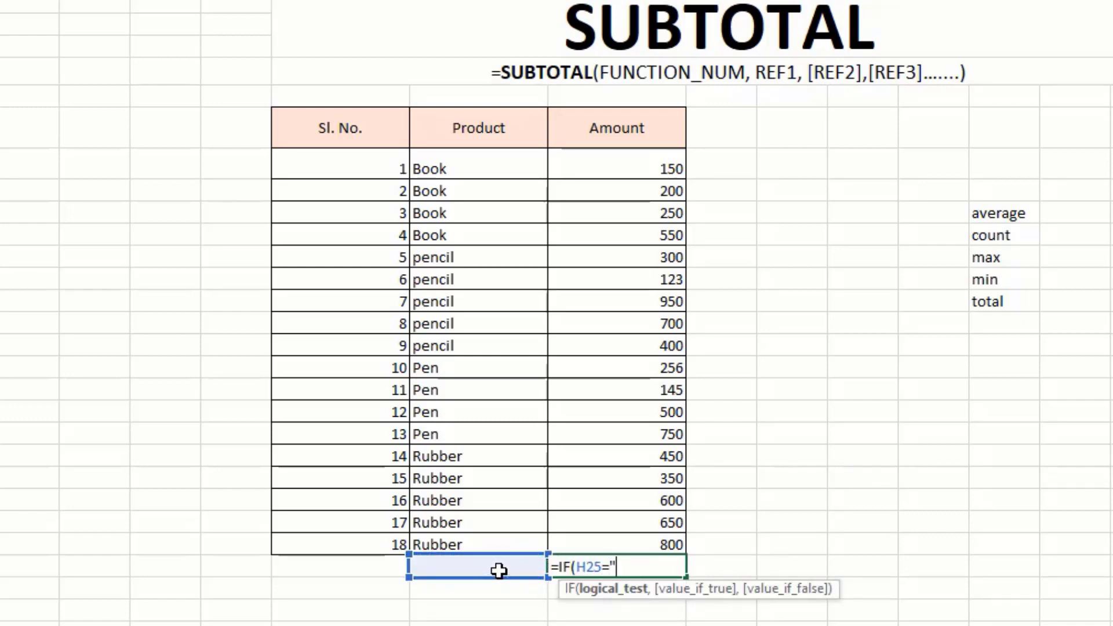
pyautogui.write('"average",subto')
pyautogui.press('Tab')
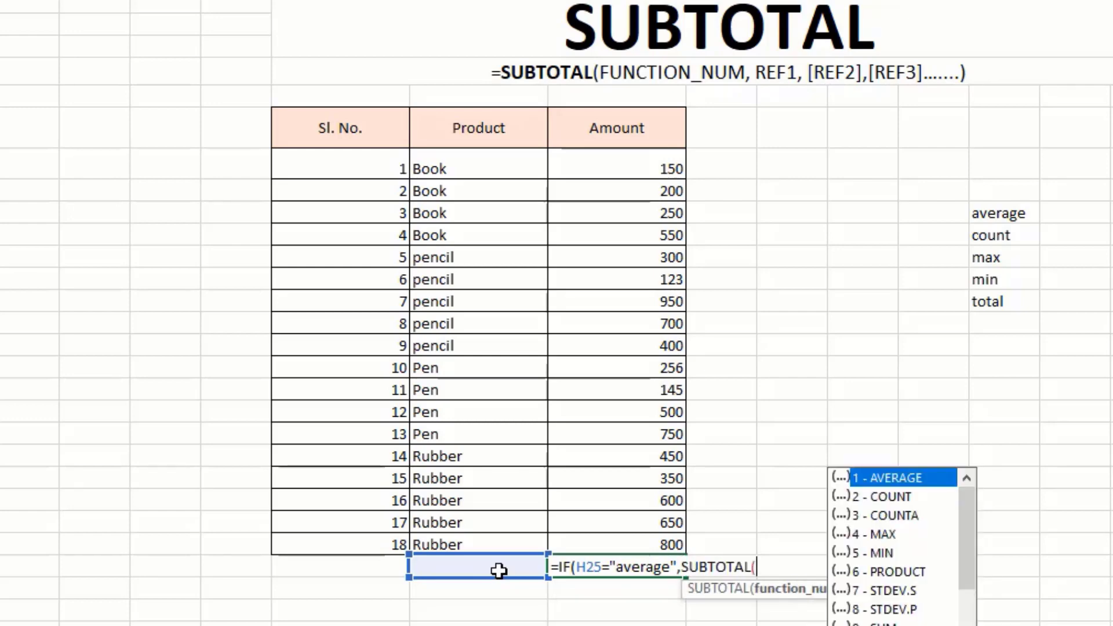
pyautogui.write('1,')
pyautogui.click(608, 168)
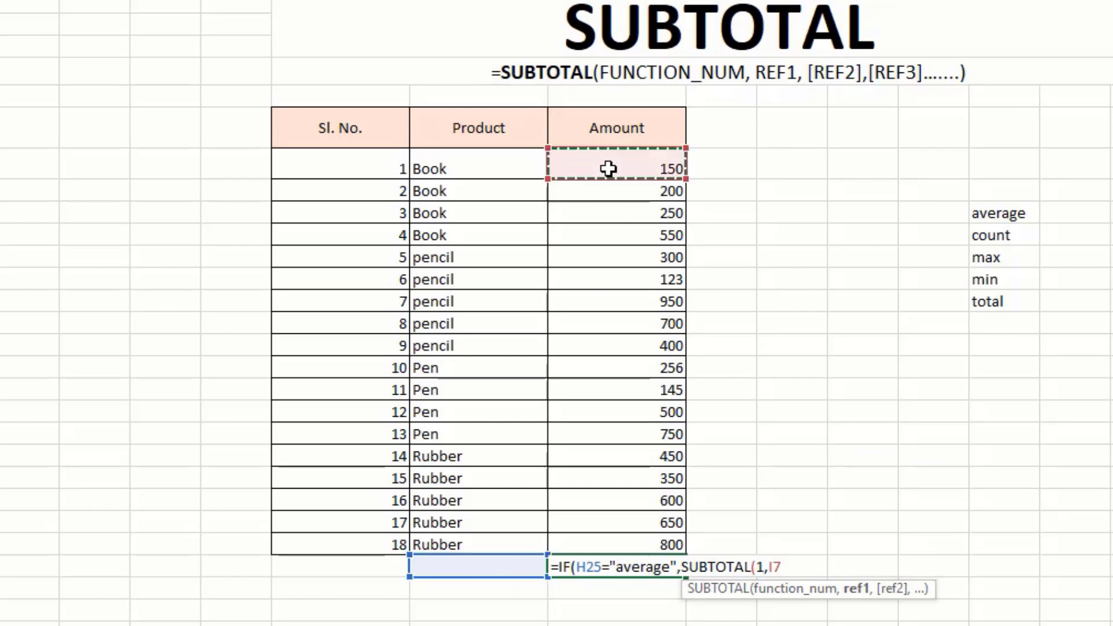
pyautogui.hotkey('ctrl', 'shift', 'Down')
# Add a nested IF returning SUBTOTAL(2,I7:I24) when H25 is "count", then begin the max test.
pyautogui.write(')')
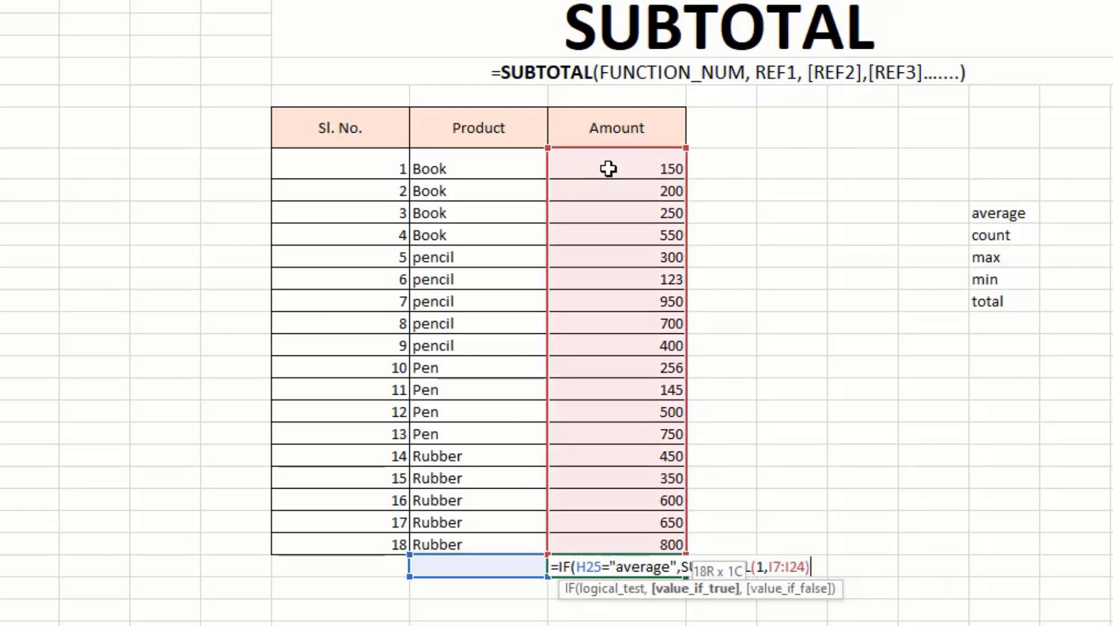
pyautogui.write(',if')
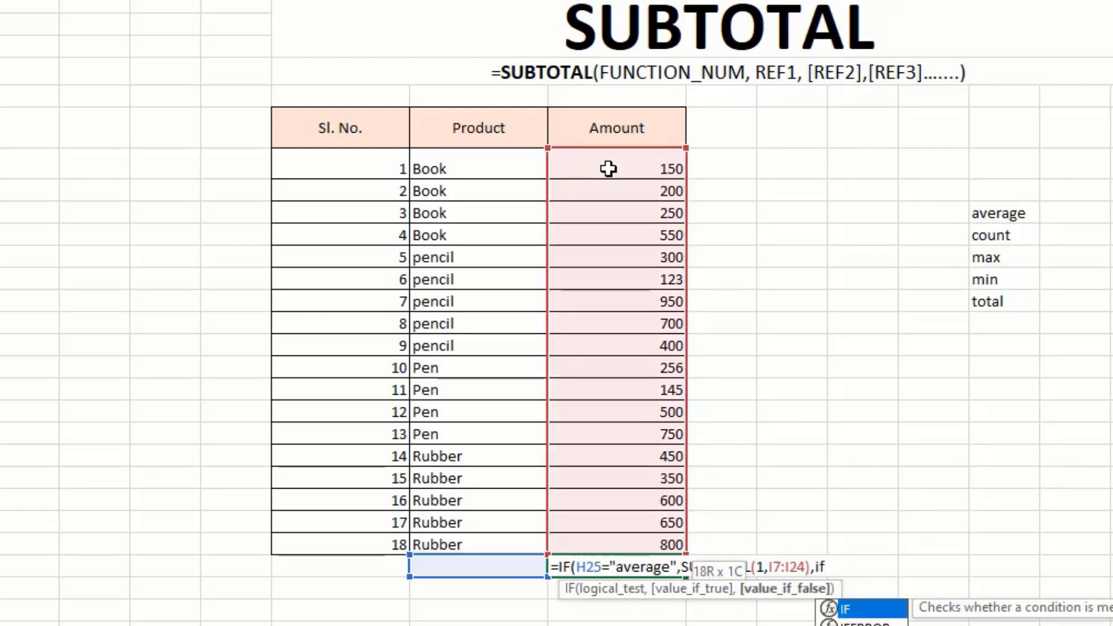
pyautogui.press('Tab')
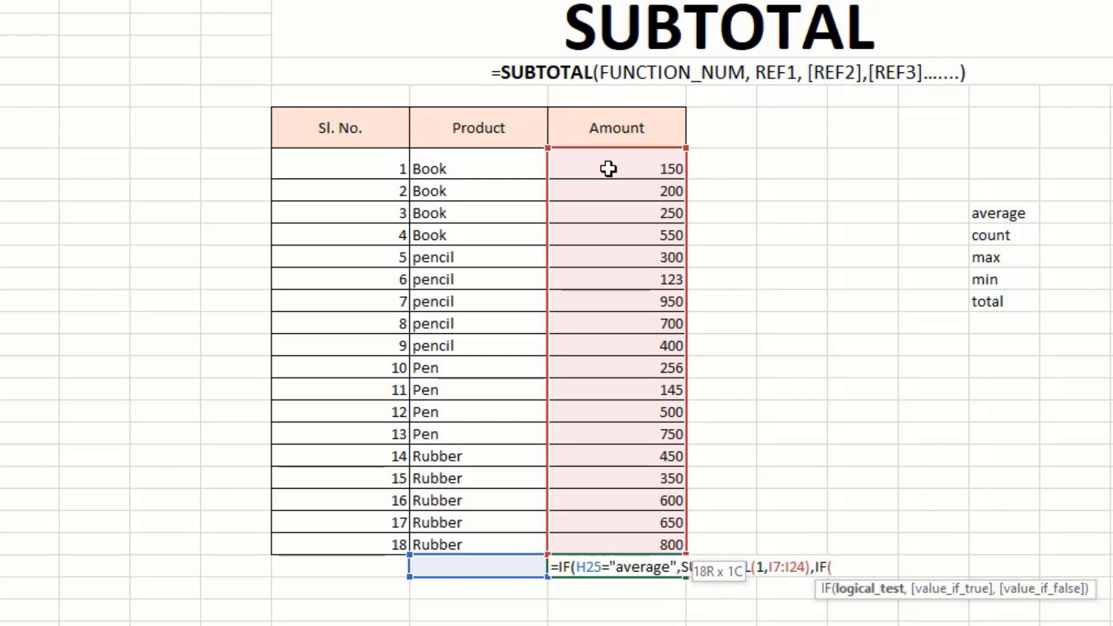
pyautogui.click(477, 567)
pyautogui.write('="')
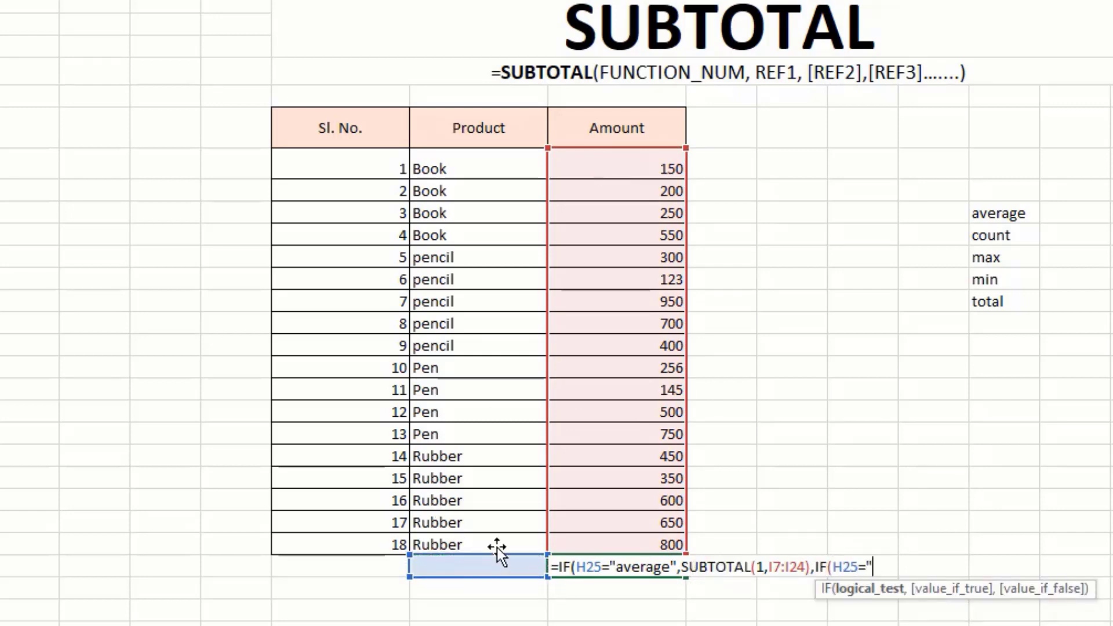
pyautogui.write('count')
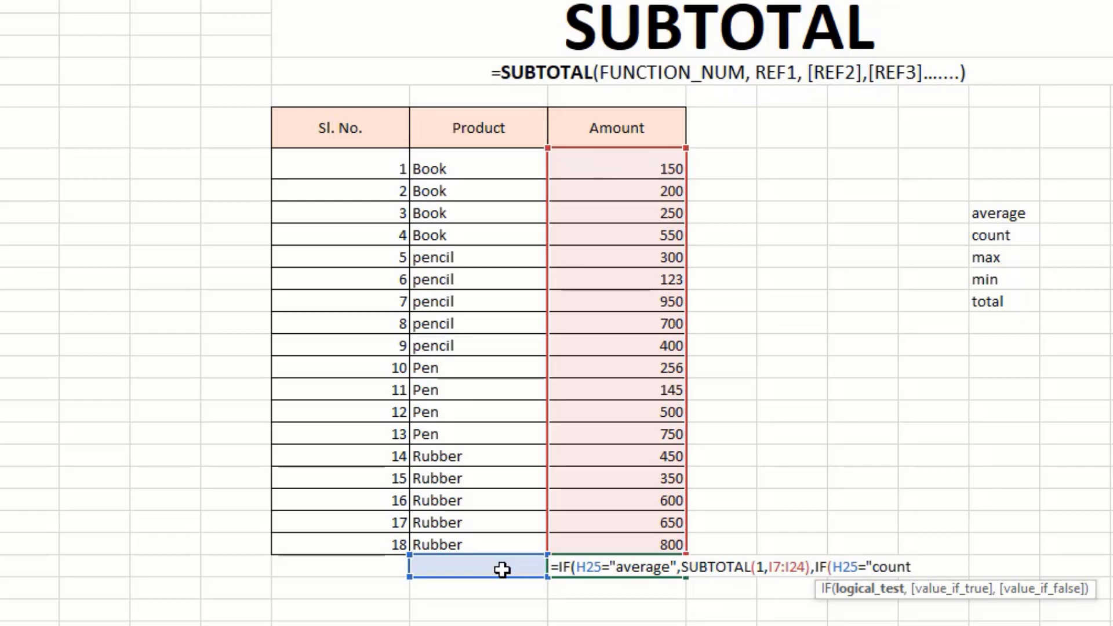
pyautogui.write('",subto')
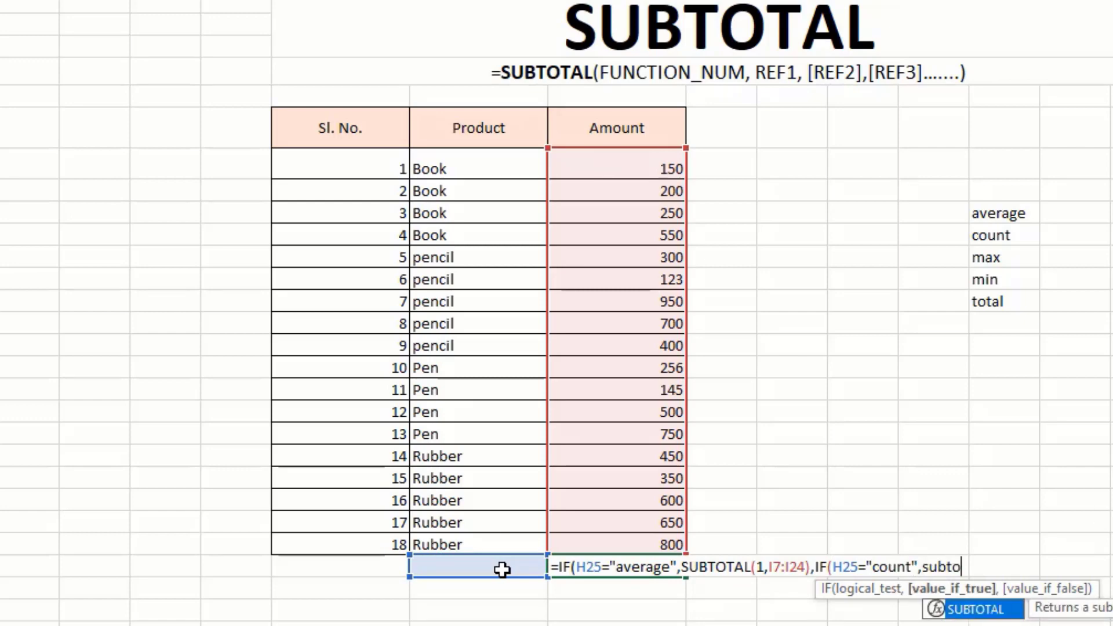
pyautogui.press('Tab')
pyautogui.write('2,')
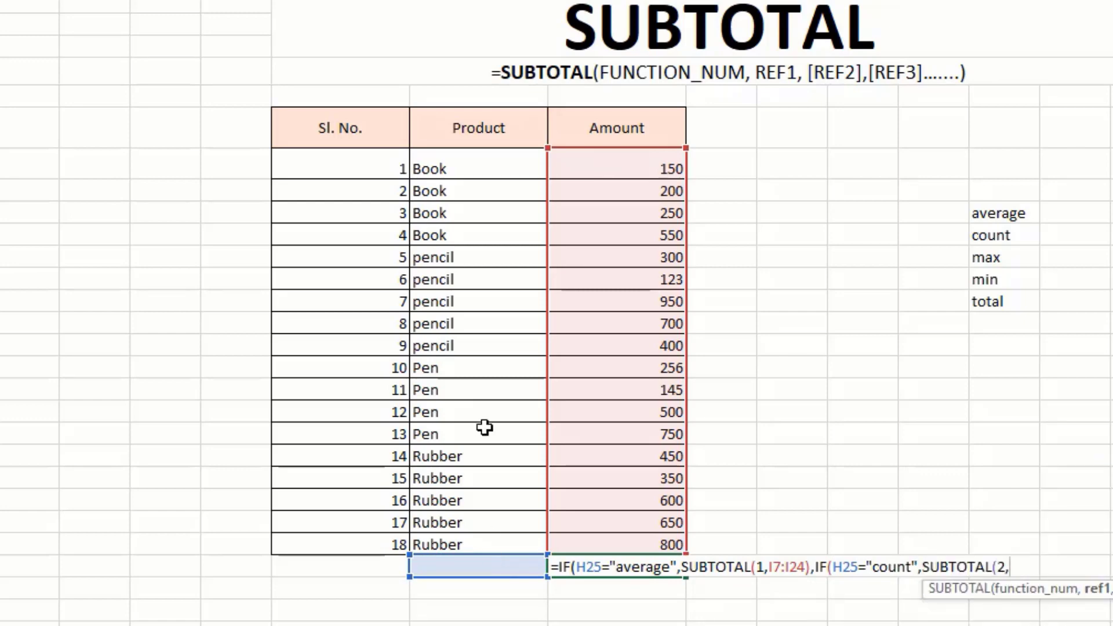
pyautogui.click(605, 166)
pyautogui.hotkey('ctrl', 'shift', 'Down')
pyautogui.write(')')
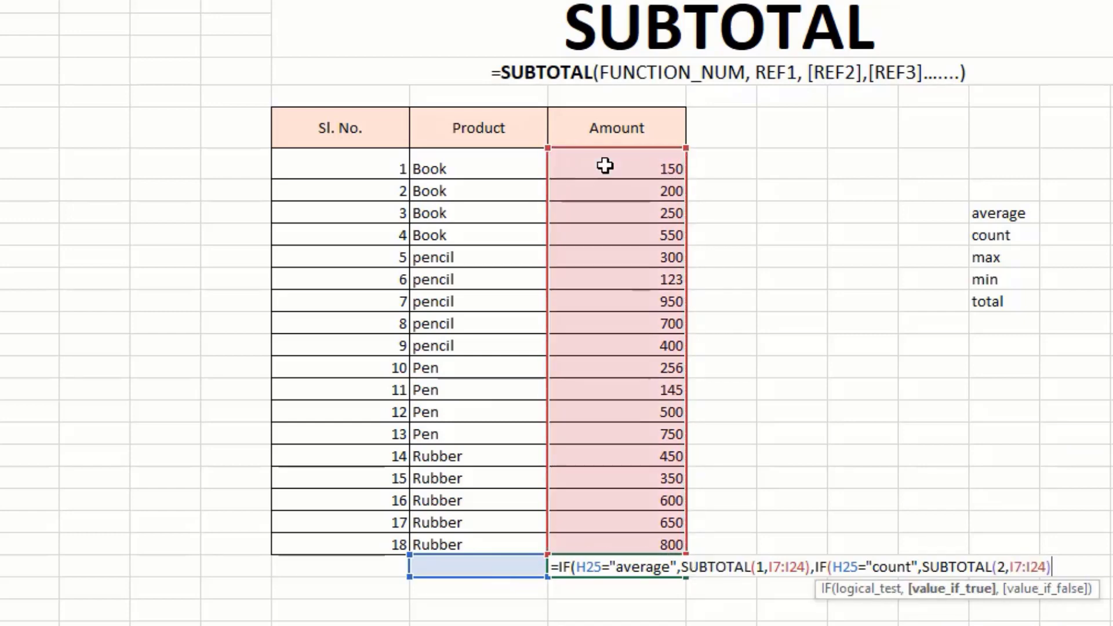
pyautogui.write(',IF(')
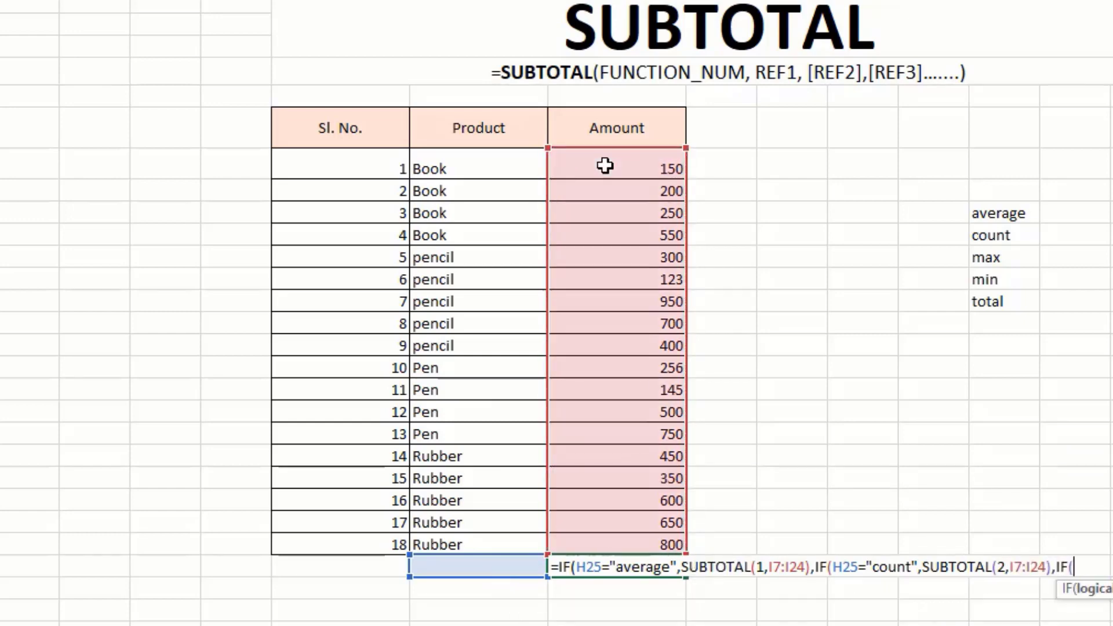
pyautogui.click(500, 567)
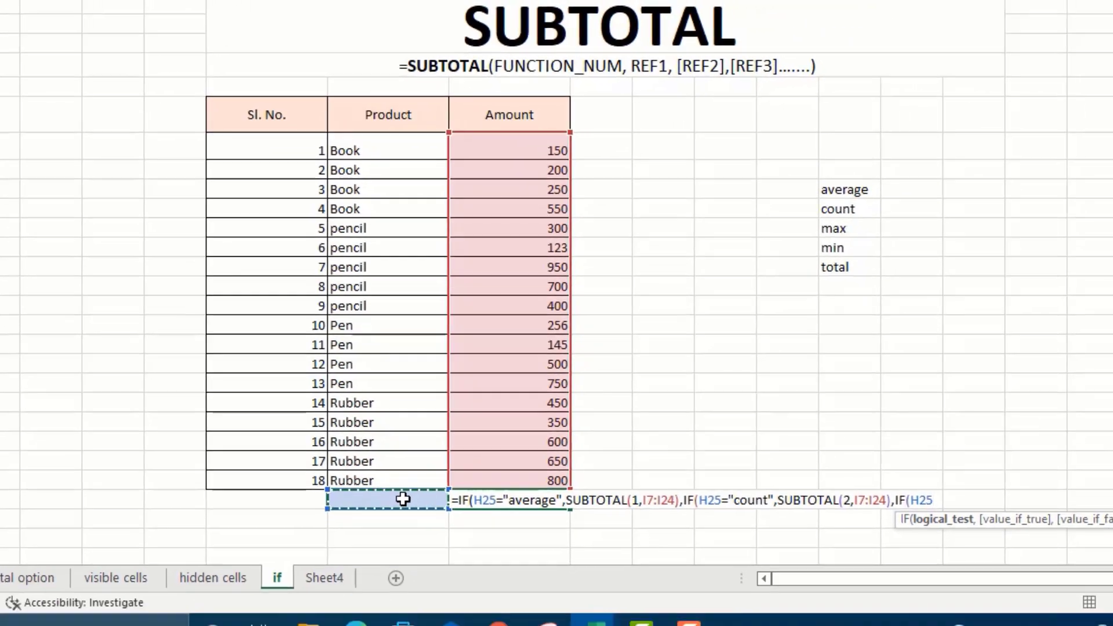
# Add the max branch returning SUBTOTAL(4,I7:I24) and open another nested IF.
pyautogui.write('=')
pyautogui.write('"max",SUBTOTAL(')
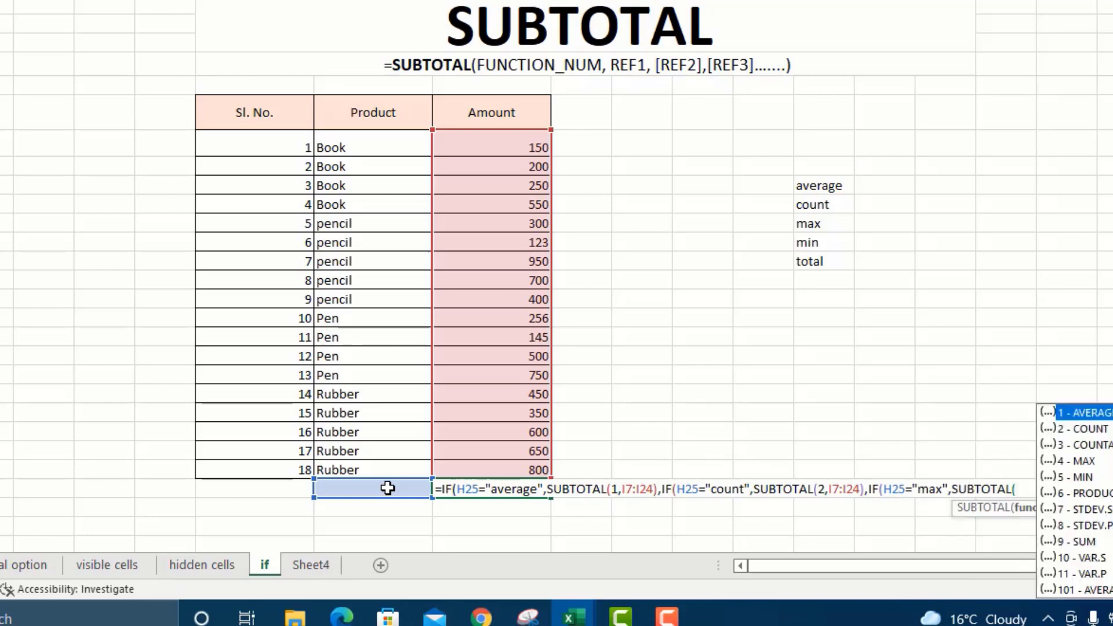
pyautogui.write('4,')
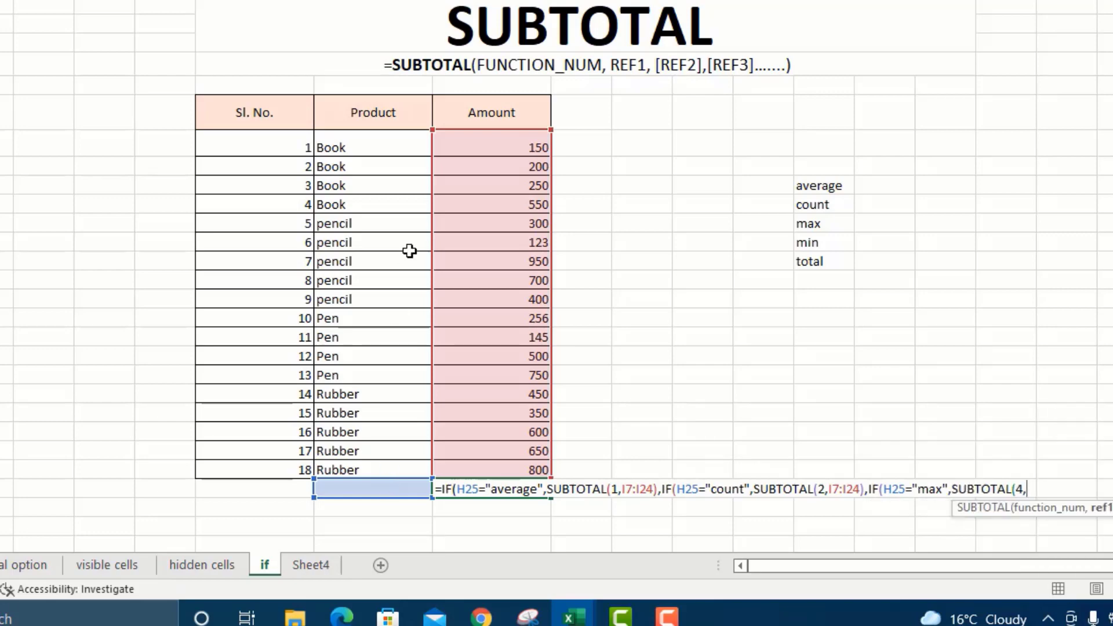
pyautogui.click(493, 144)
pyautogui.hotkey('ctrl', 'shift', 'Down')
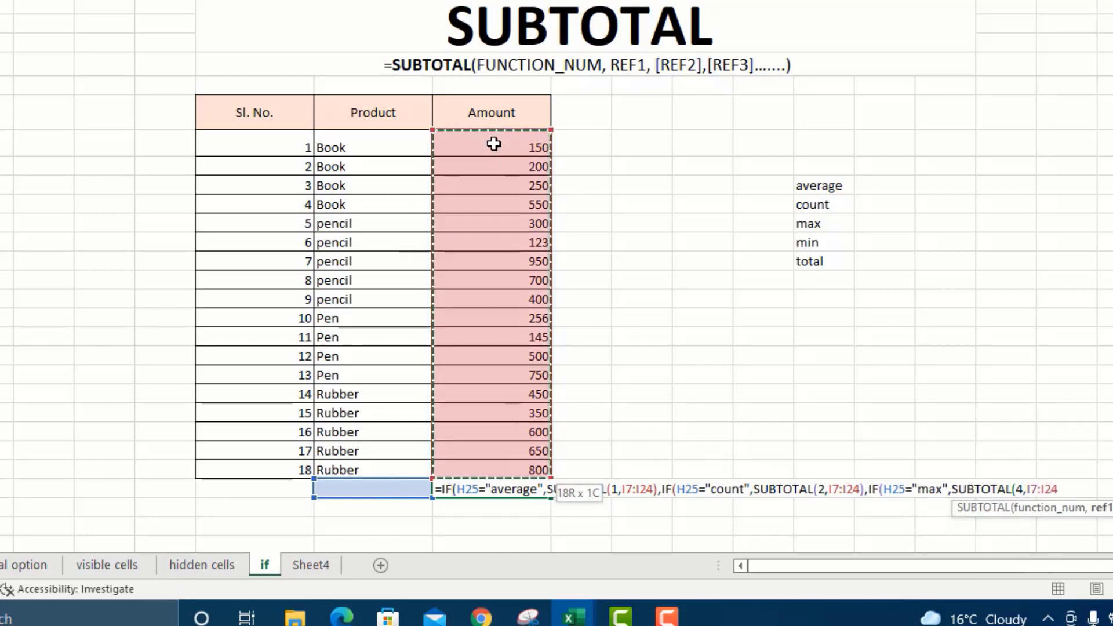
pyautogui.write('),IF(')
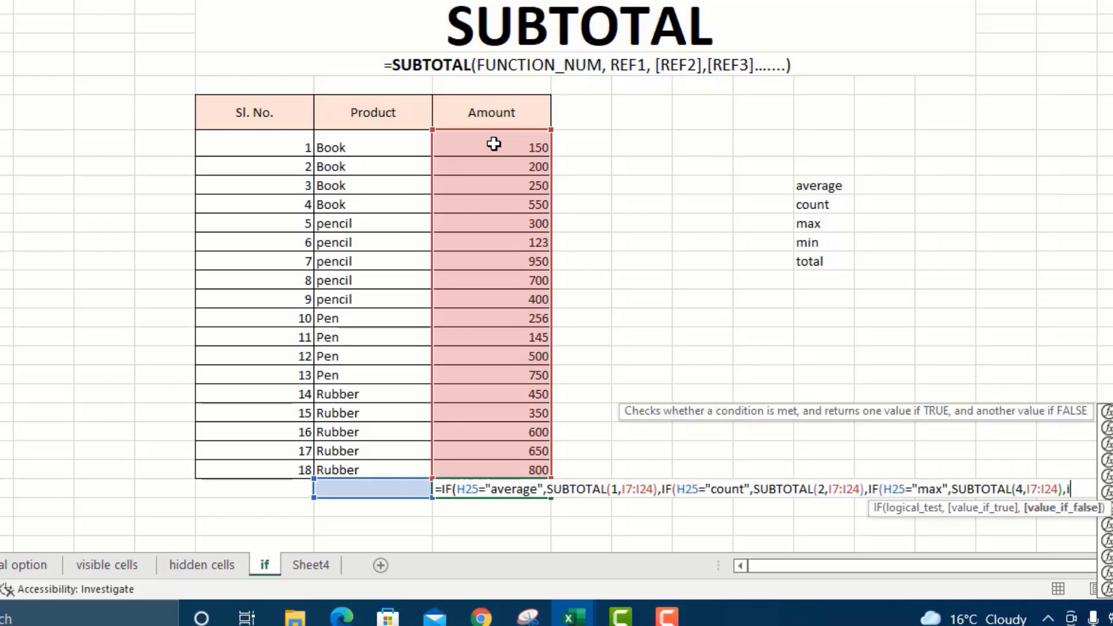
# Add the next H25 test branch with a SUBTOTAL over I7:I24, covering the min case.
pyautogui.click(378, 490)
pyautogui.write('="max"')
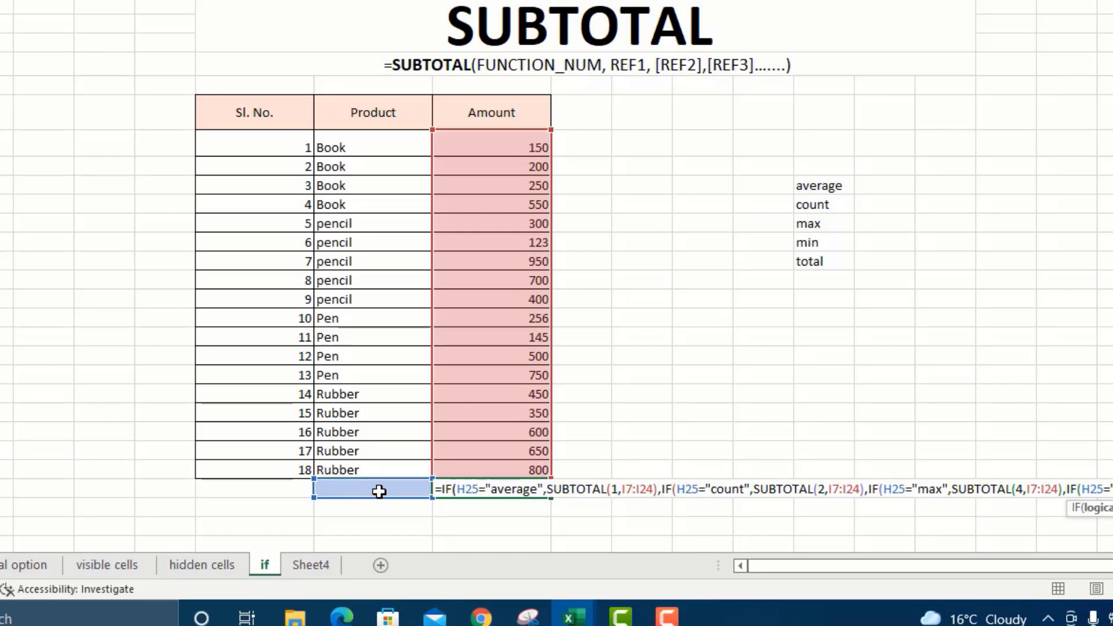
pyautogui.write(',SUBTOTAL(')
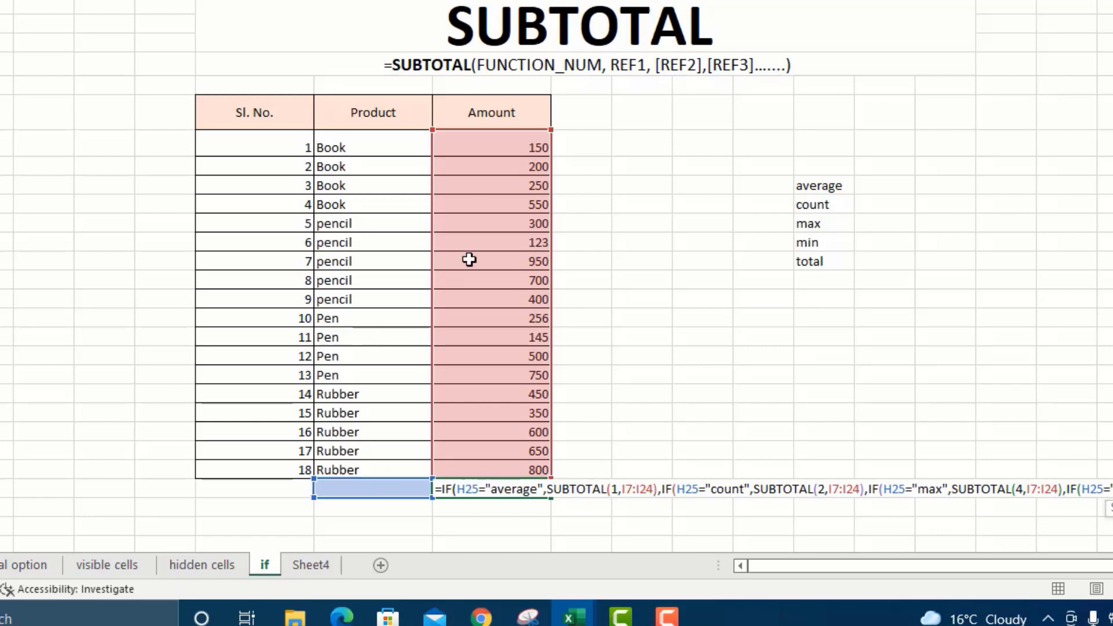
pyautogui.click(490, 141)
pyautogui.hotkey('ctrl', 'shift', 'Down')
pyautogui.write('),IF(')
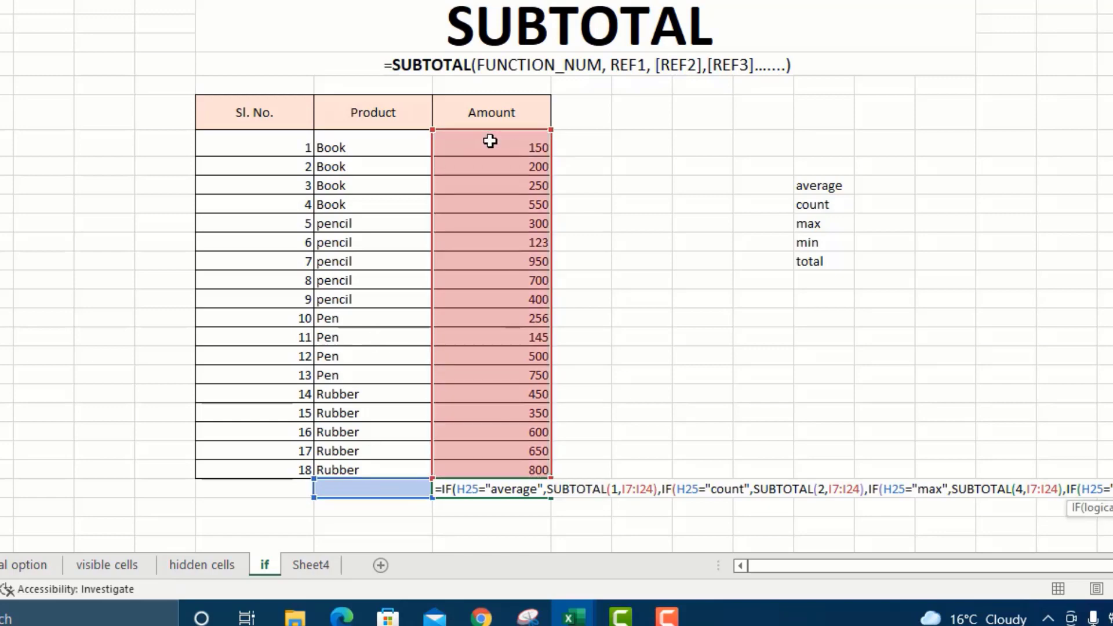
# Finish with the total branch SUBTOTAL(9,I7:I24), an empty-text fallback and closing parentheses, and commit.
pyautogui.click(389, 485)
pyautogui.write('=')
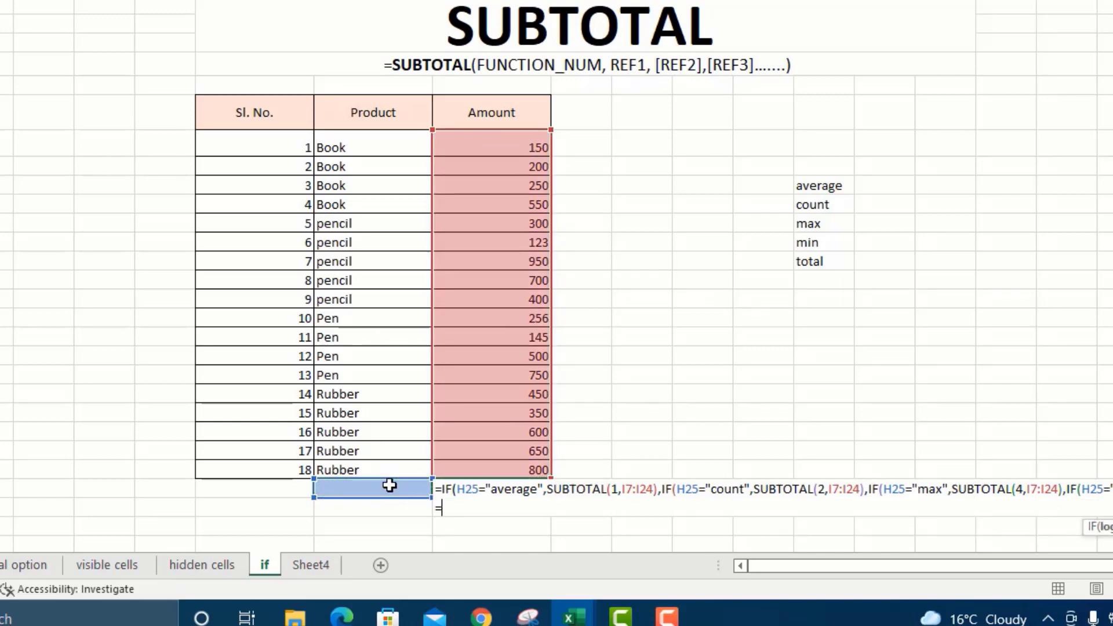
pyautogui.write('"total",subt')
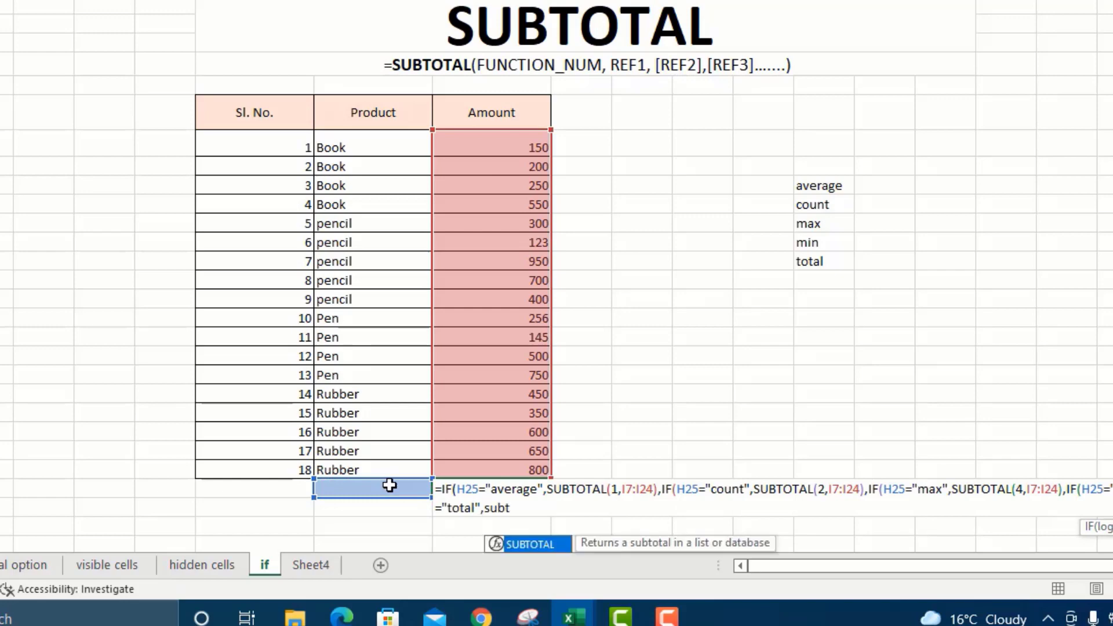
pyautogui.press('Tab')
pyautogui.write('9,')
pyautogui.click(485, 149)
pyautogui.hotkey('ctrl', 'shift', 'Down')
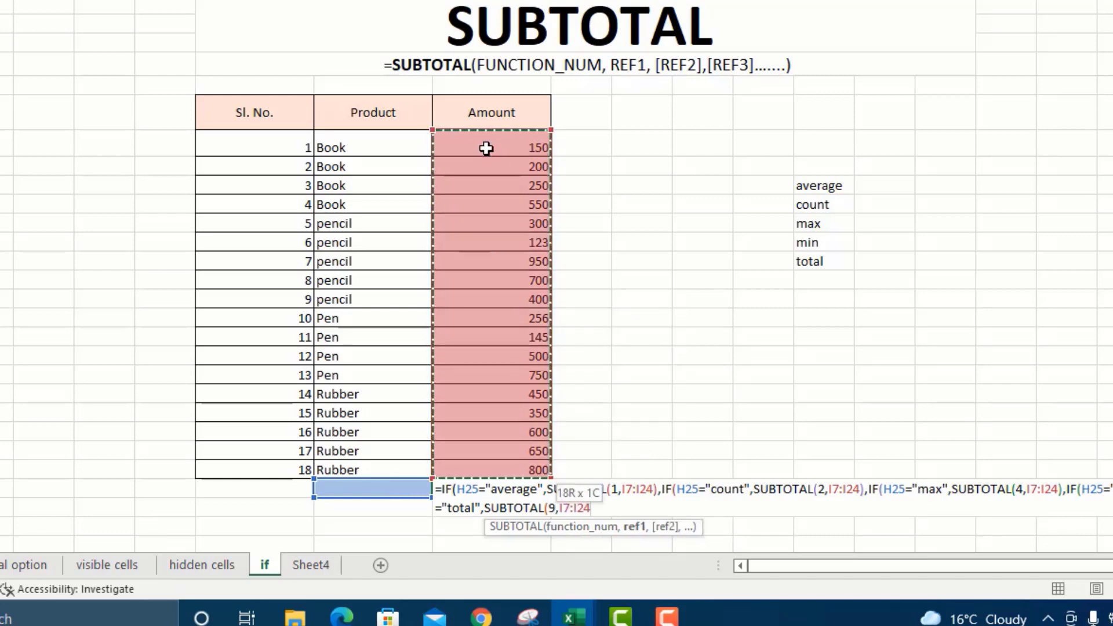
pyautogui.write('),"")))')
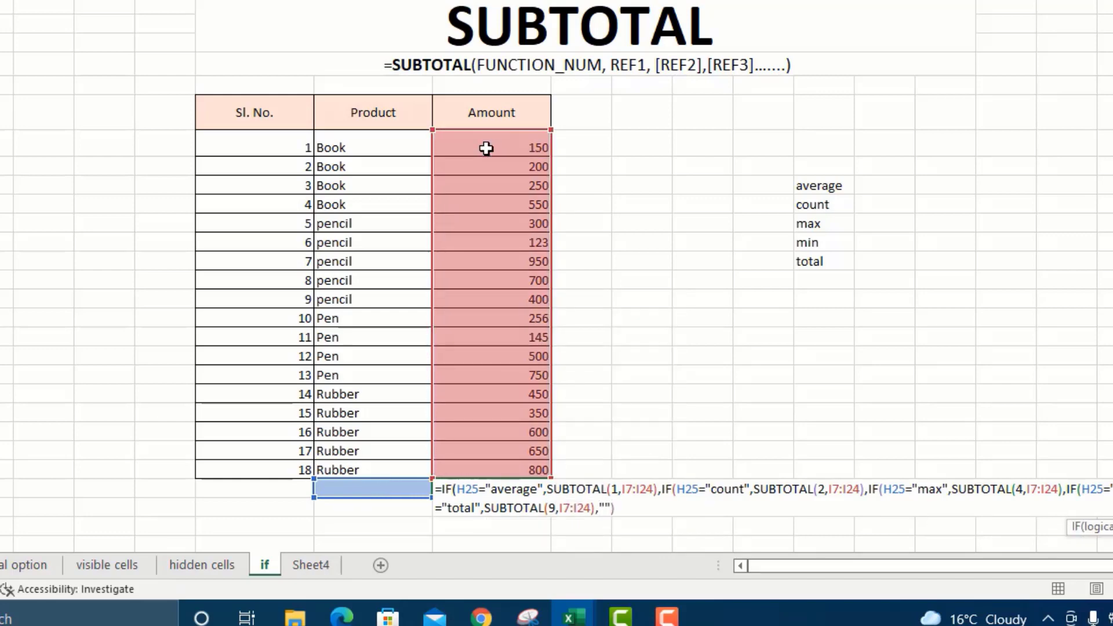
pyautogui.write('))')
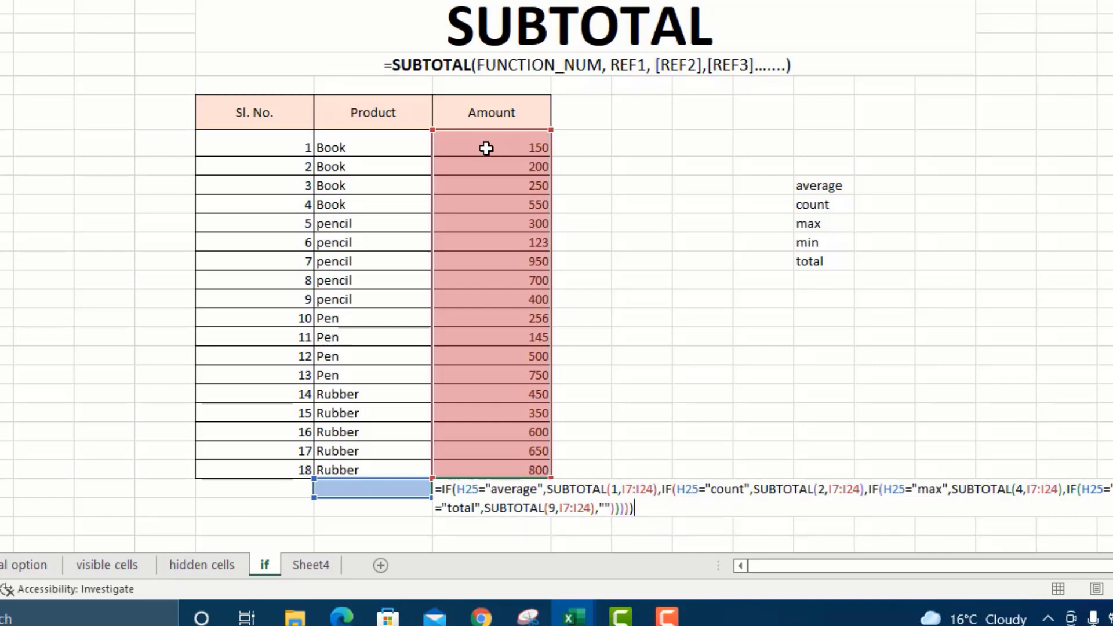
pyautogui.press('Return')
# Try average, count and max in H25's dropdown, ending on total so I25 shows 8124.
pyautogui.click(401, 488)
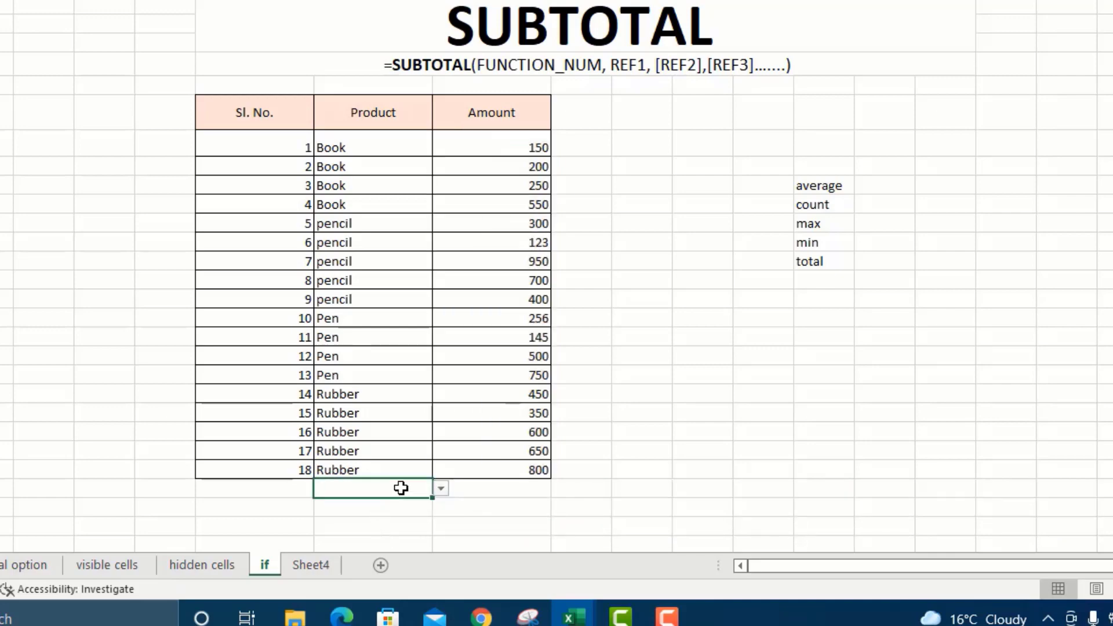
pyautogui.click(441, 489)
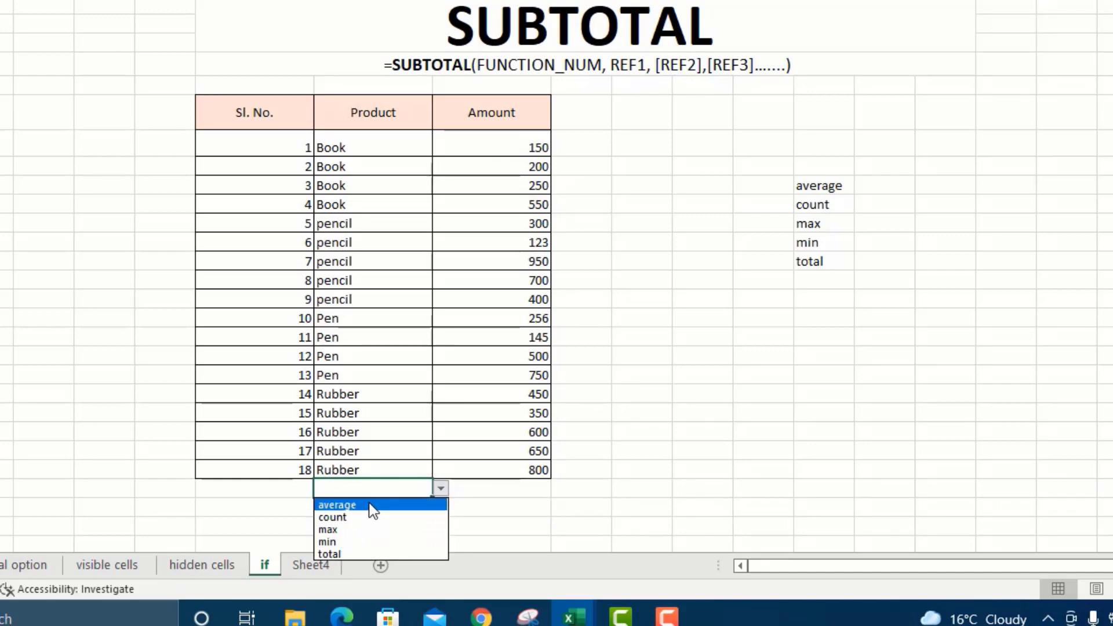
pyautogui.click(372, 507)
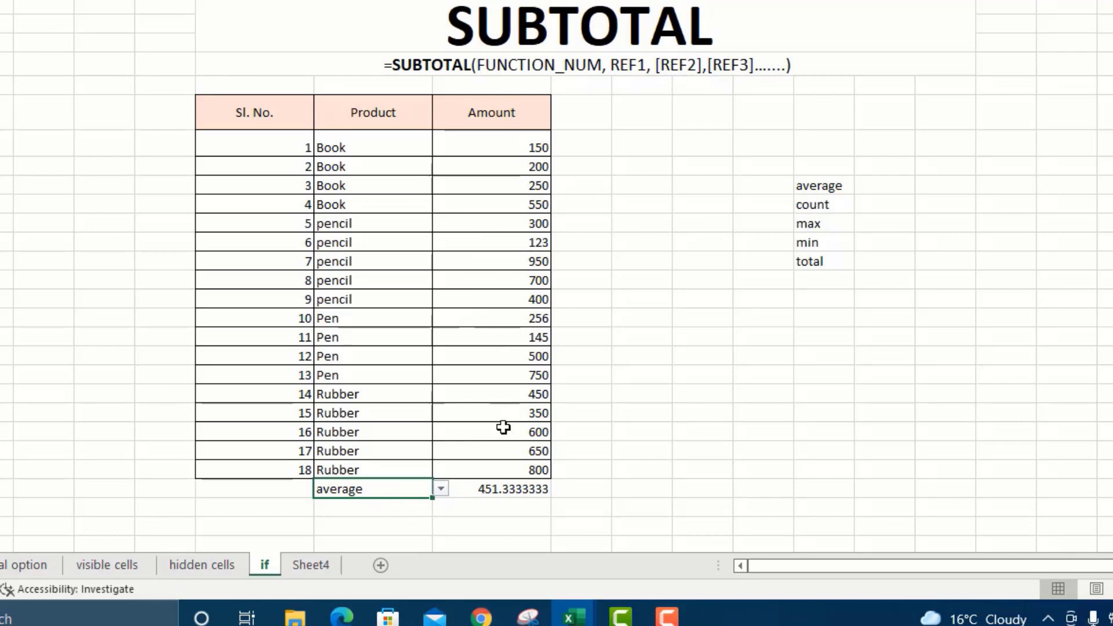
pyautogui.click(440, 487)
pyautogui.click(362, 518)
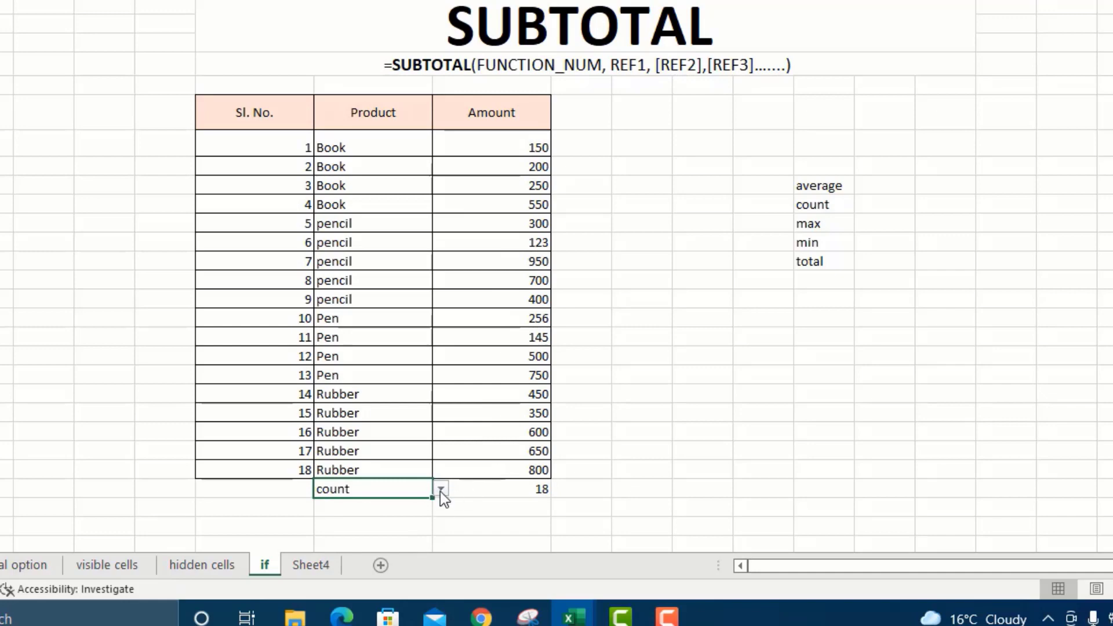
pyautogui.click(440, 491)
pyautogui.click(370, 530)
pyautogui.click(441, 488)
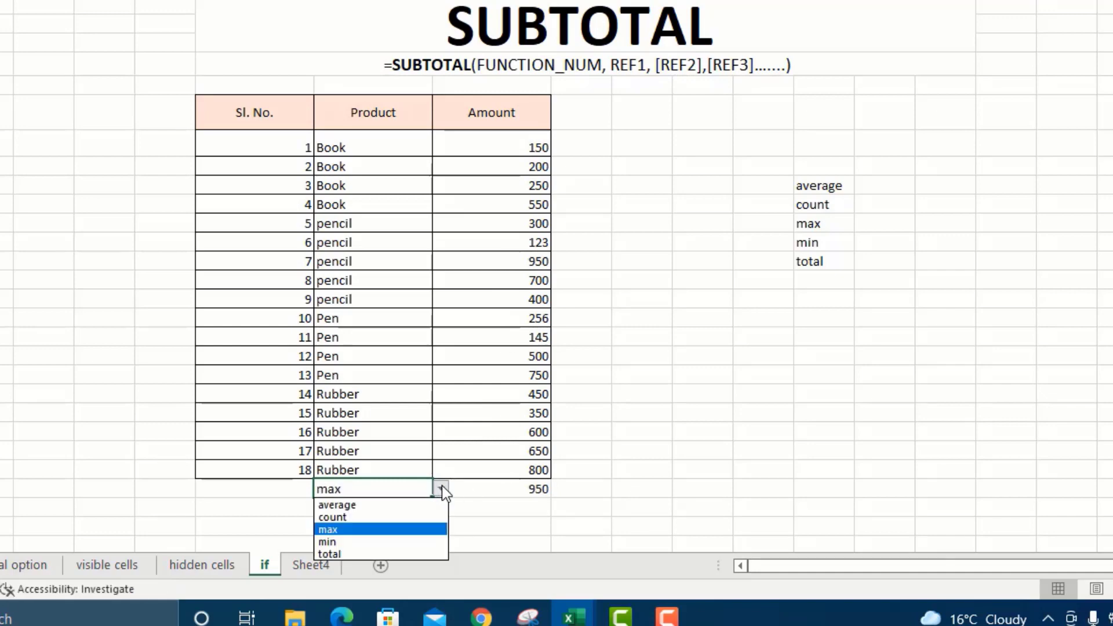
pyautogui.click(347, 555)
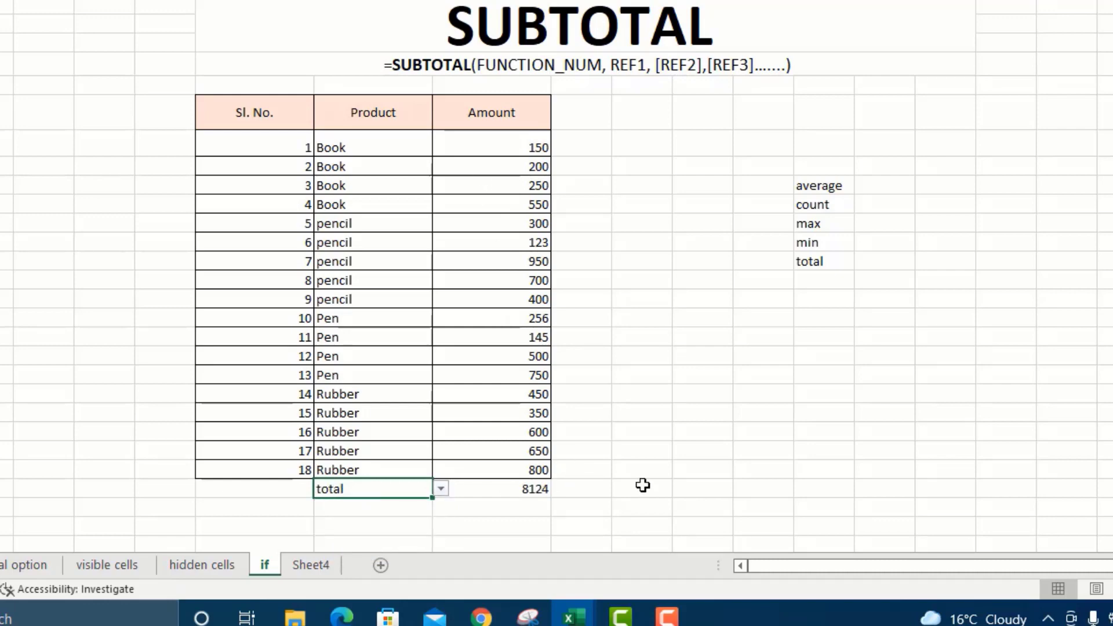